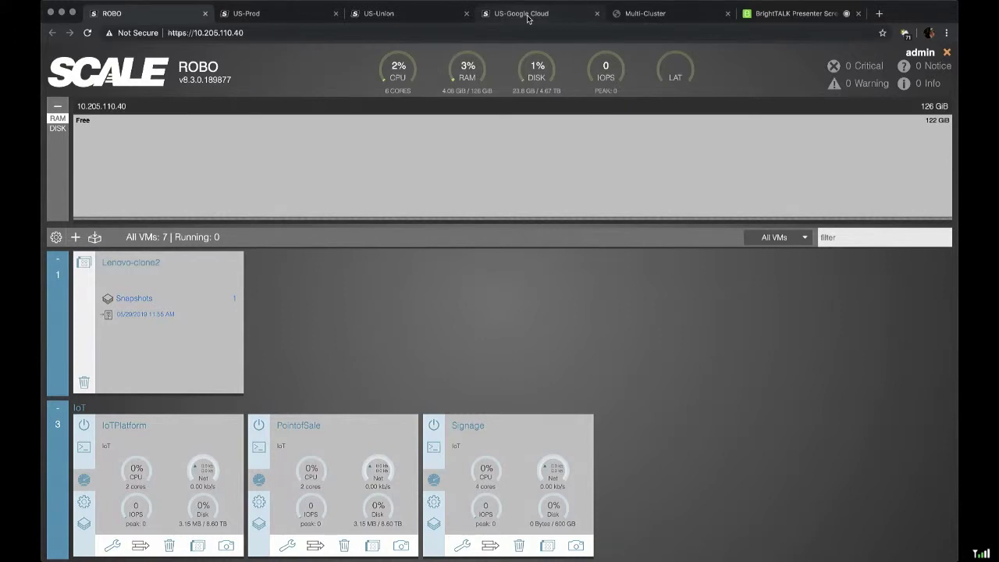
Collapse the untagged VM group, start the IoTPlatform, PointofSale and Signage virtual machines, and check the Signage console.
{"action": "left_click", "coordinate": [55, 263]}
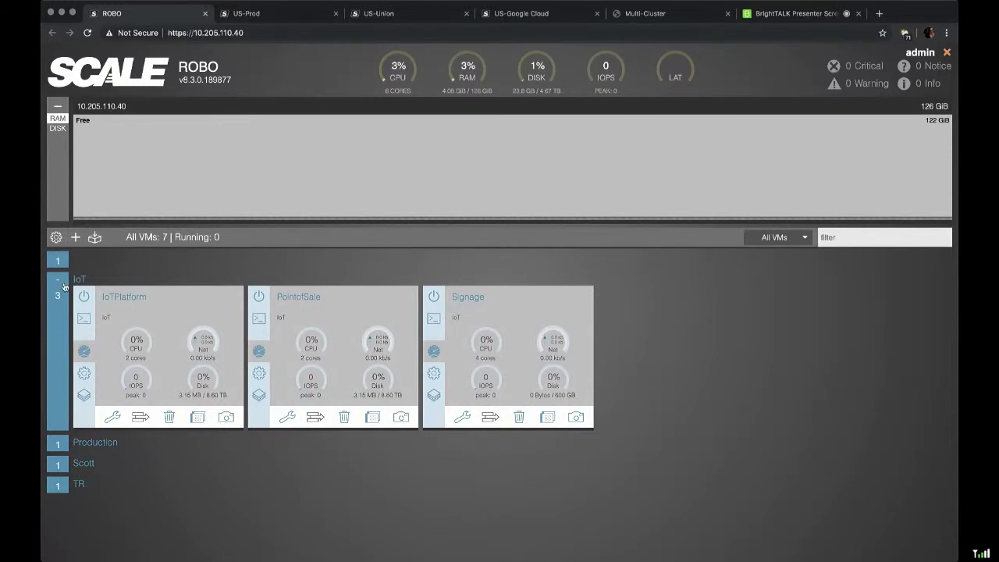
{"action": "left_click", "coordinate": [84, 296]}
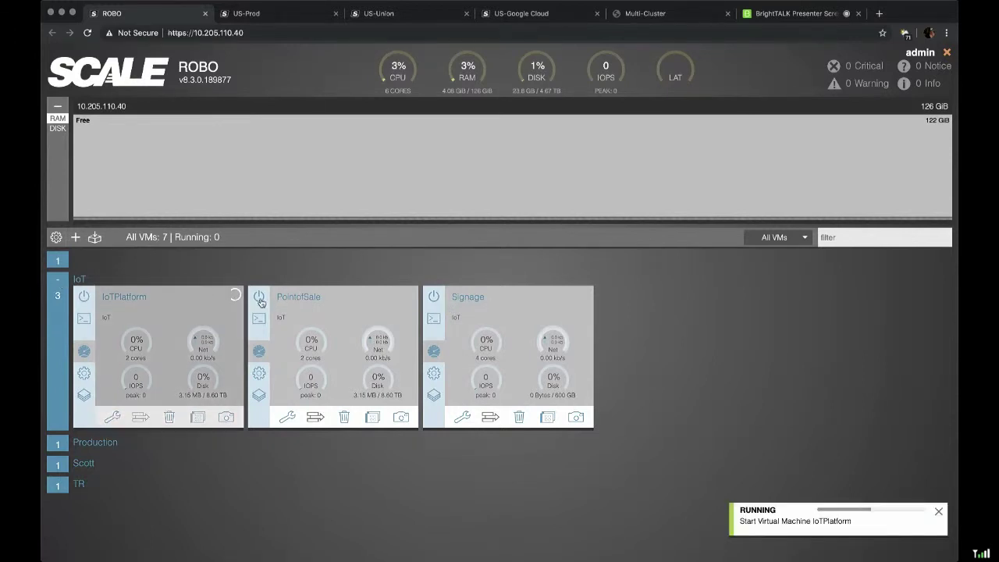
{"action": "left_click", "coordinate": [258, 297]}
{"action": "left_click", "coordinate": [435, 299]}
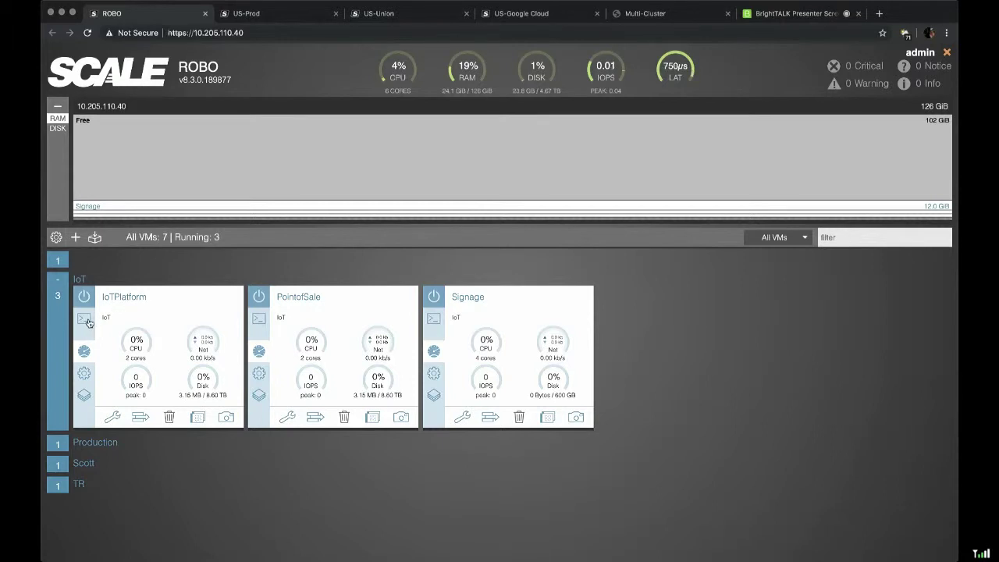
{"action": "left_click", "coordinate": [434, 322]}
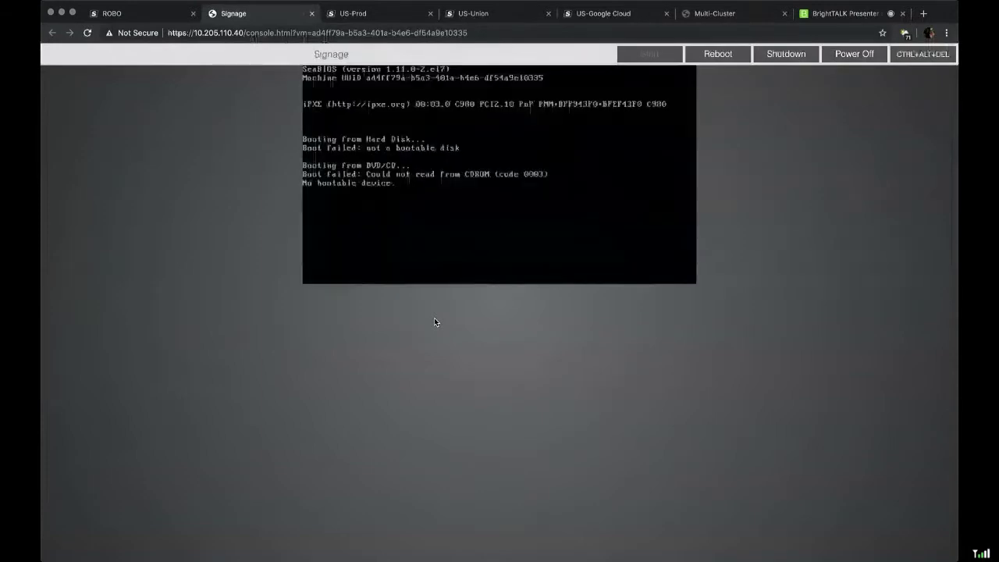
{"action": "left_click", "coordinate": [147, 14]}
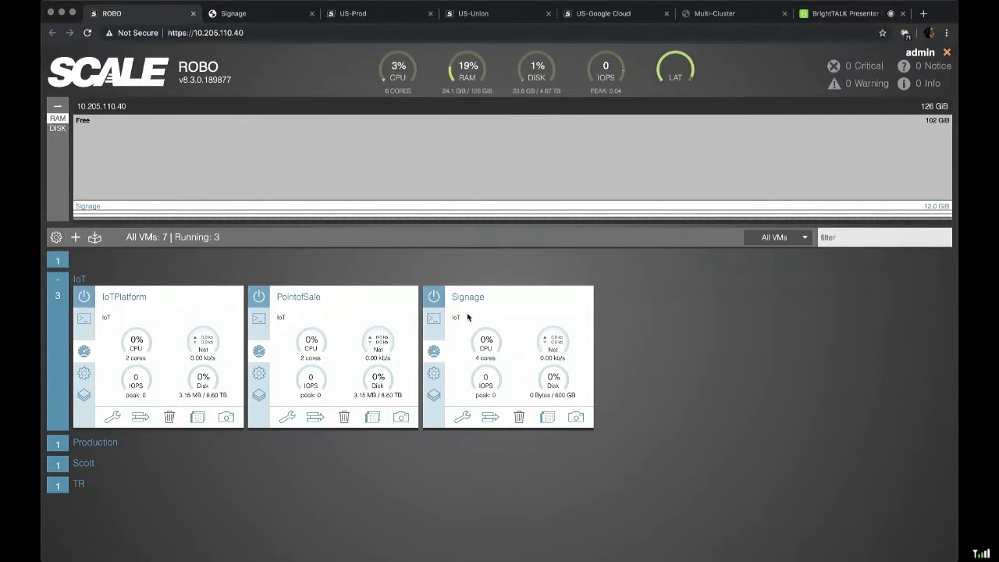
Begin a new virtual machine named CustomerLoyalty and tag it with the IoT group.
{"action": "left_click", "coordinate": [75, 237]}
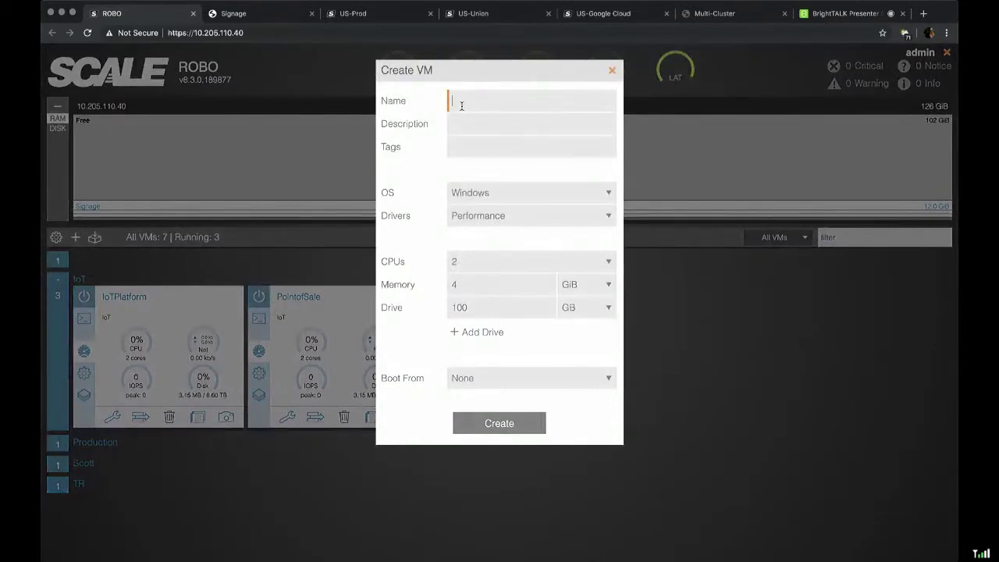
{"action": "type", "text": "Custr"}
{"action": "key", "text": "BackSpace"}
{"action": "type", "text": "omerLoyalty"}
{"action": "left_click", "coordinate": [606, 148]}
{"action": "type", "text": "IoT"}
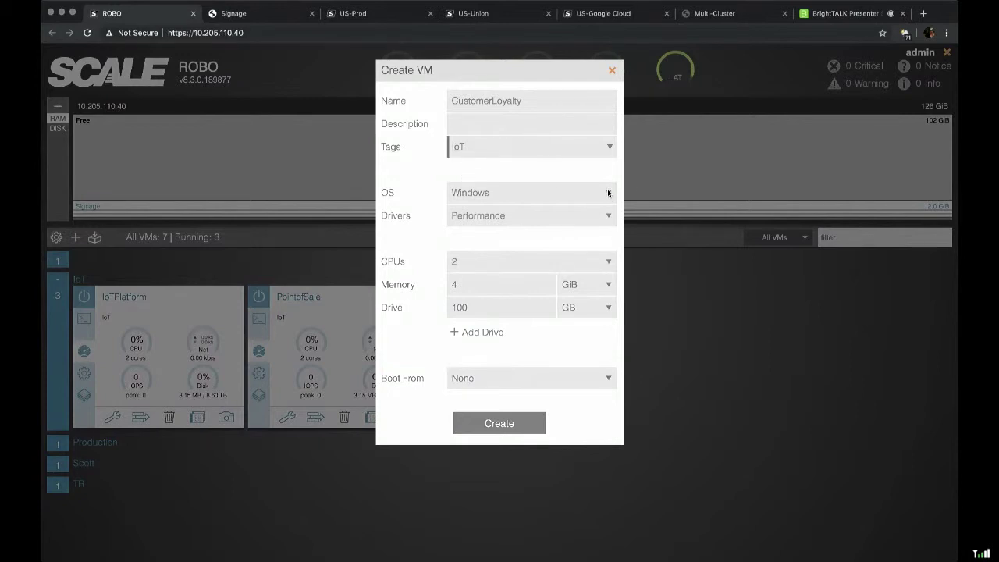
{"action": "key", "text": "Tab"}
Set the new virtual machine's OS to Other with 1 CPU and create it.
{"action": "key", "text": "o"}
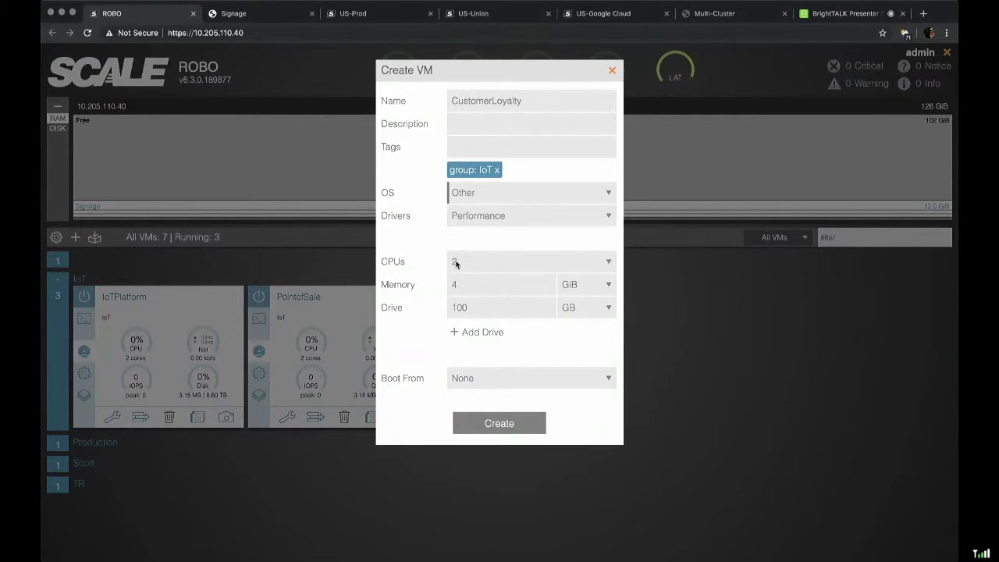
{"action": "left_click", "coordinate": [609, 262]}
{"action": "left_click", "coordinate": [589, 254]}
{"action": "left_click", "coordinate": [520, 377]}
{"action": "left_click", "coordinate": [509, 432]}
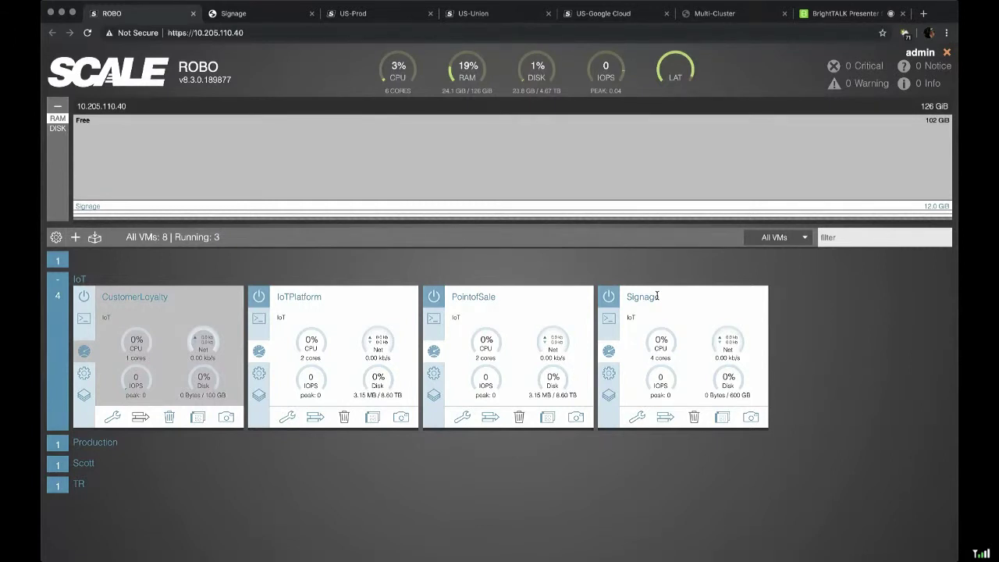
Clone the Signage virtual machine as Sensor, enlarging its second VIRTIO drive to 1000 GB.
{"action": "left_click", "coordinate": [722, 418]}
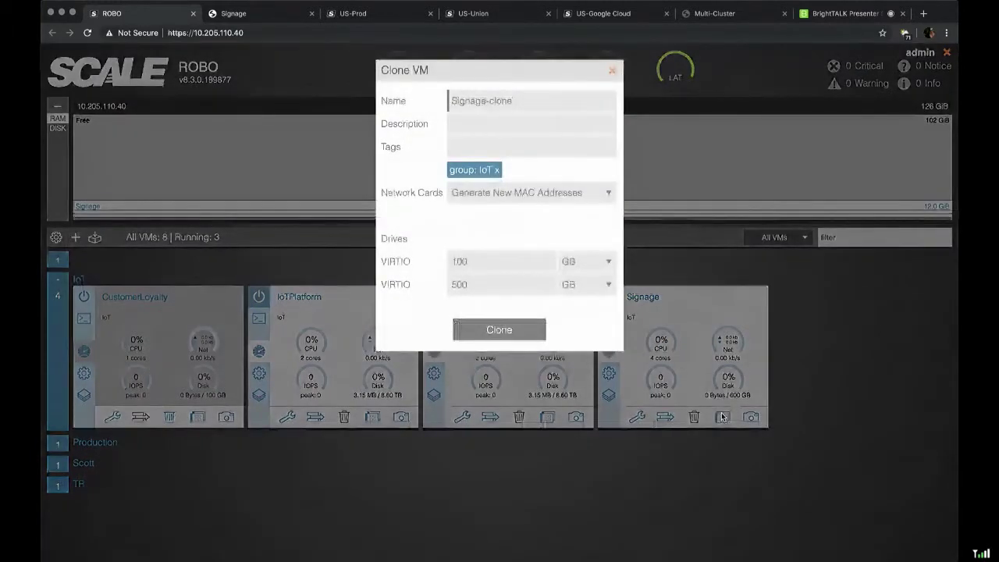
{"action": "triple_click", "coordinate": [491, 101]}
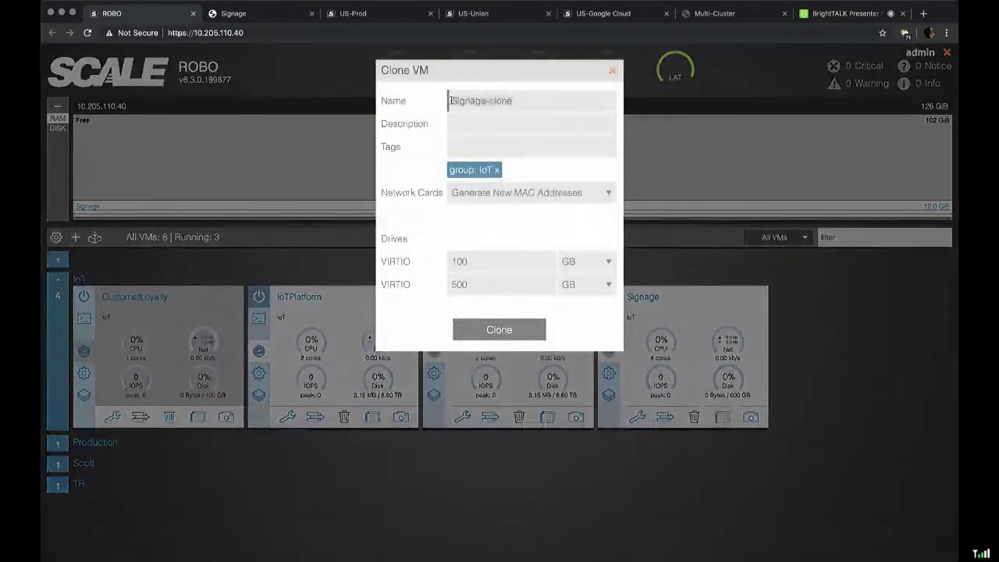
{"action": "type", "text": "Sensor"}
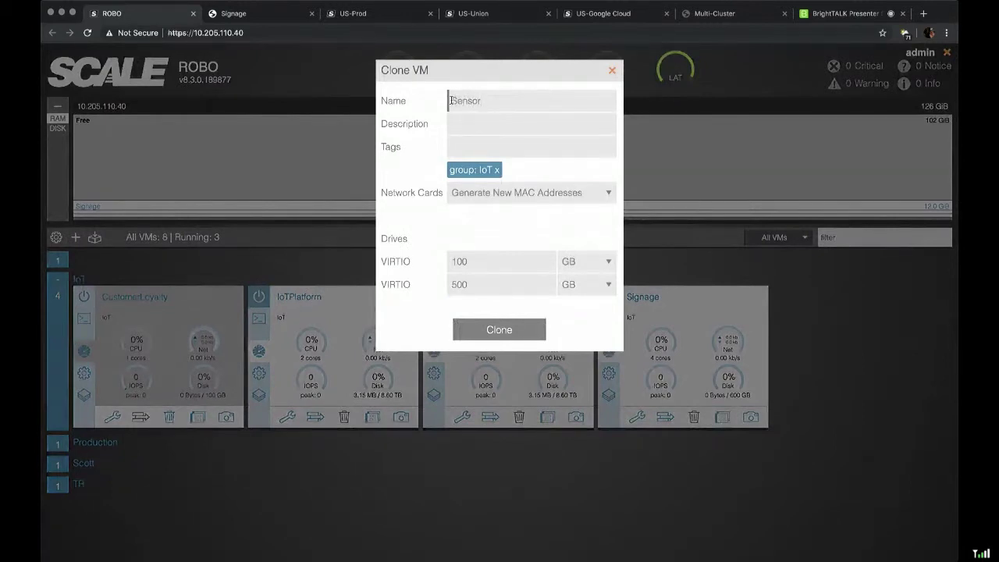
{"action": "left_click", "coordinate": [486, 100]}
{"action": "left_click", "coordinate": [572, 70]}
{"action": "left_click", "coordinate": [450, 285]}
{"action": "key", "text": "Delete"}
{"action": "type", "text": "10"}
{"action": "left_click", "coordinate": [490, 331]}
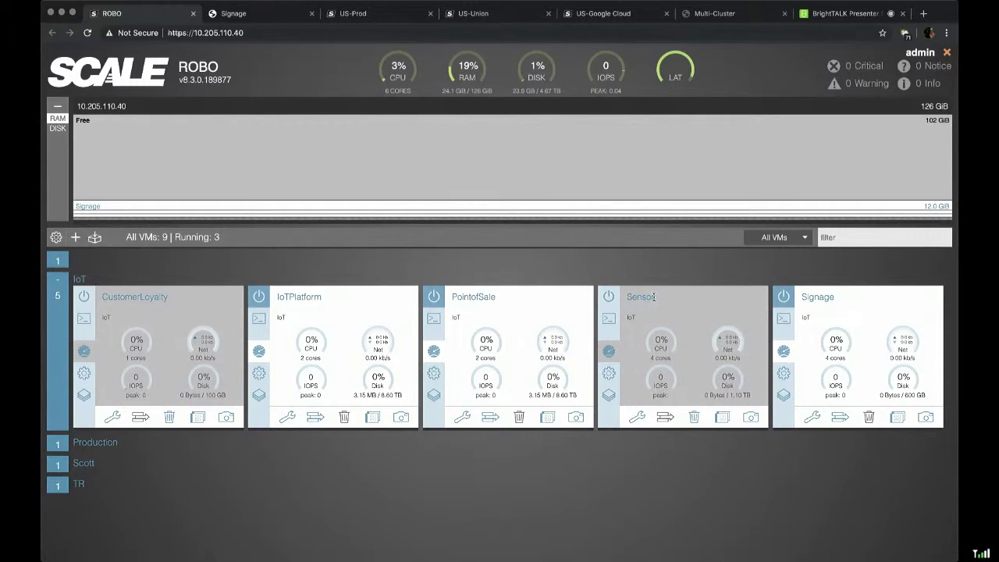
Start the Sensor and CustomerLoyalty virtual machines and close the Signage console.
{"action": "left_click", "coordinate": [608, 296]}
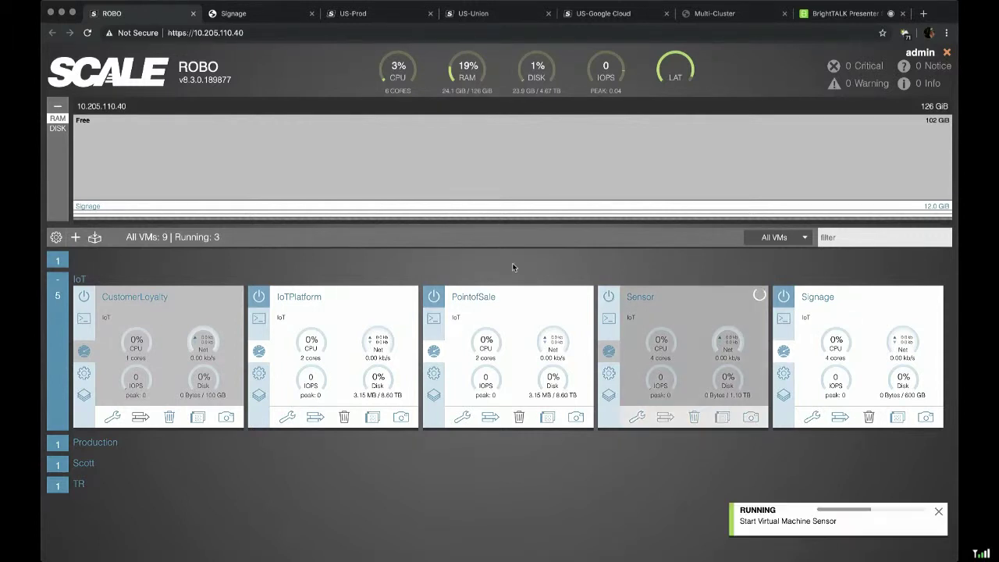
{"action": "left_click", "coordinate": [83, 298]}
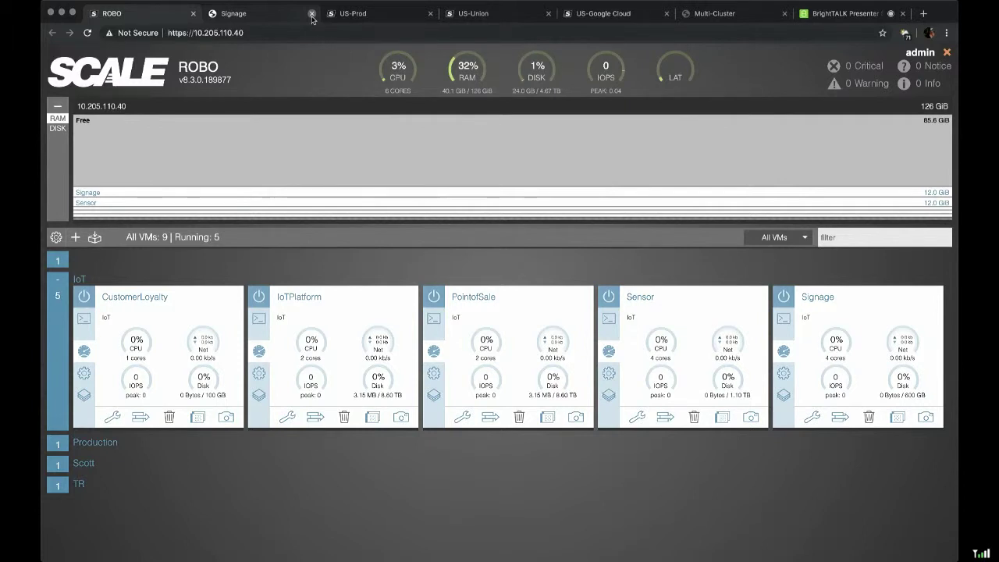
{"action": "left_click", "coordinate": [311, 14]}
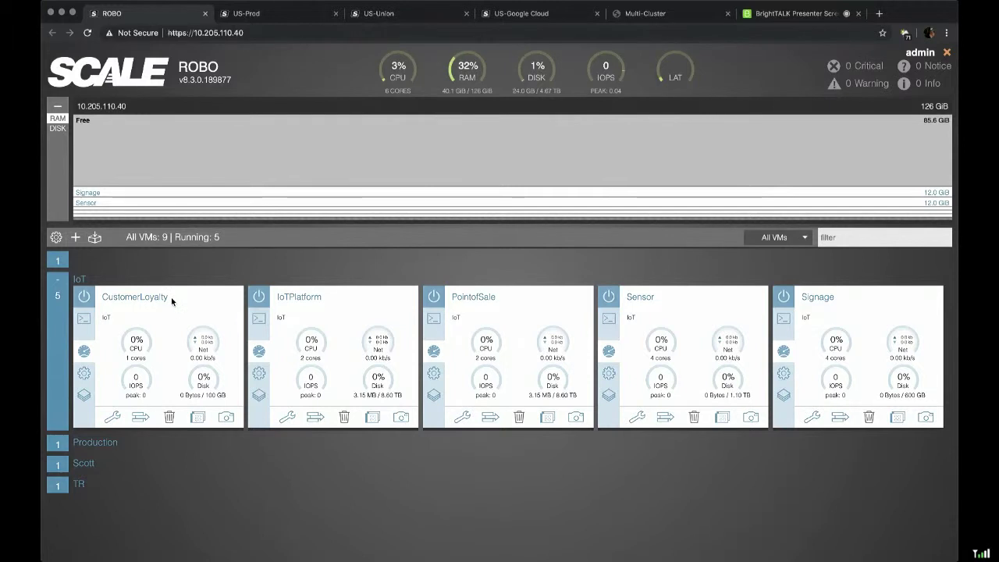
Show CustomerLoyalty's snapshot options and begin a new cluster snapshot schedule named Backup.
{"action": "left_click", "coordinate": [84, 396]}
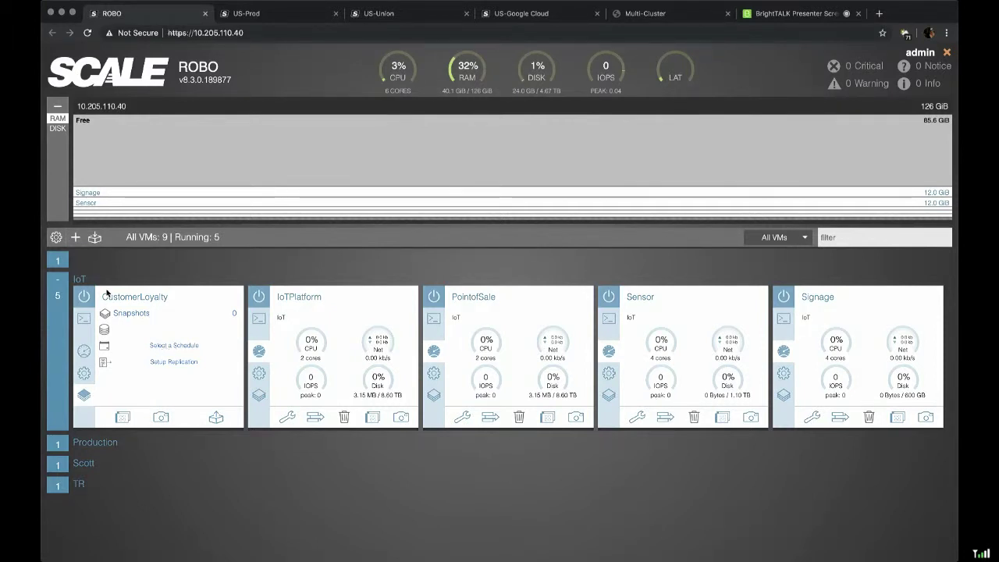
{"action": "left_click", "coordinate": [56, 238]}
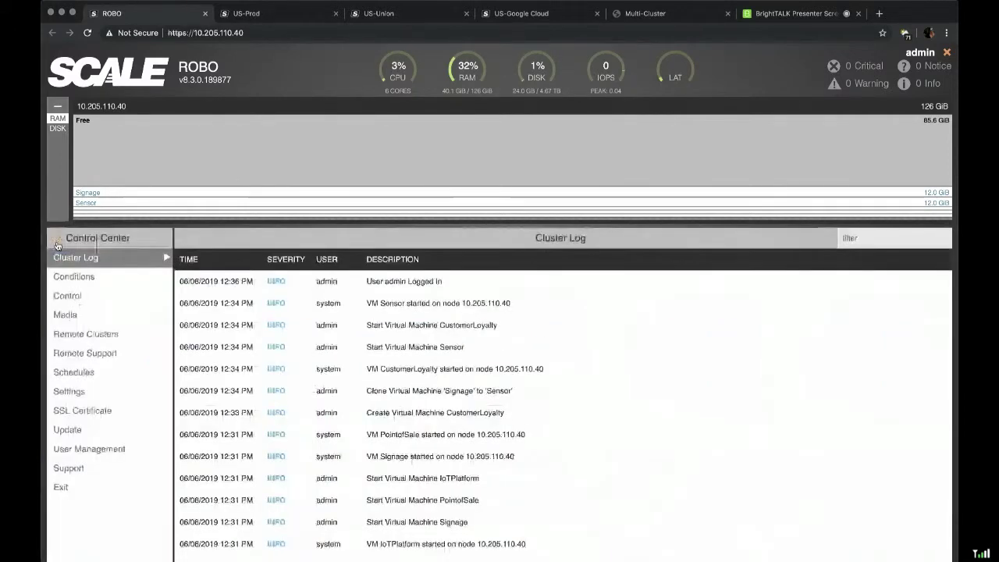
{"action": "left_click", "coordinate": [71, 374]}
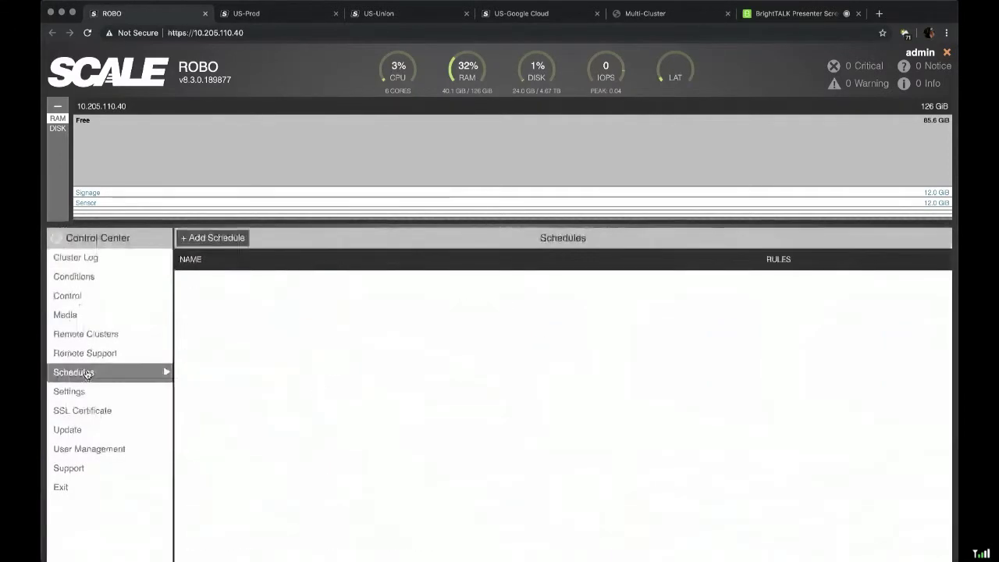
{"action": "left_click", "coordinate": [217, 239]}
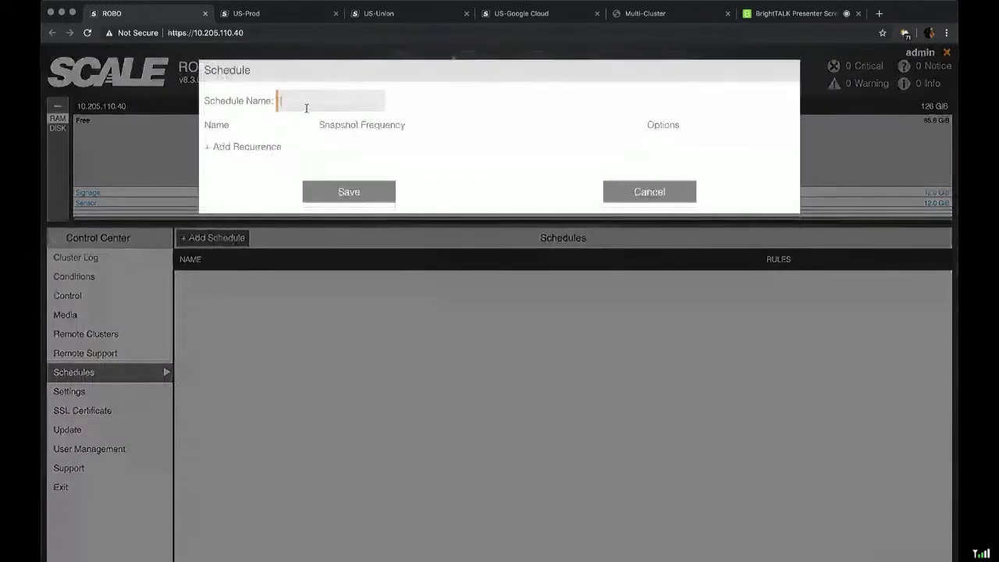
{"action": "type", "text": "Backup"}
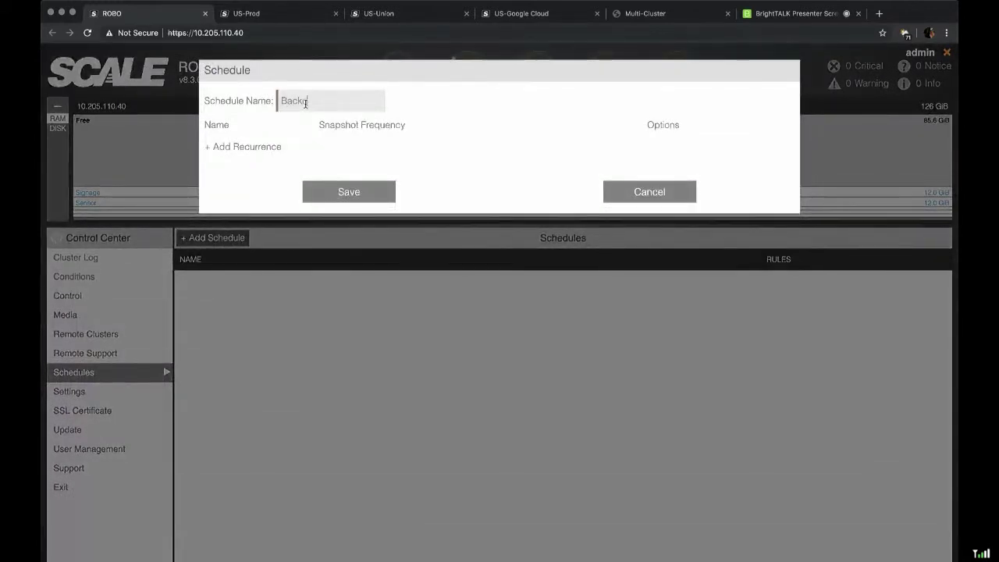
Add a minutely recurrence rule named 15 to the Backup schedule, running every 15 minutes and kept for 1 hour.
{"action": "left_click", "coordinate": [250, 148]}
{"action": "left_click", "coordinate": [549, 125]}
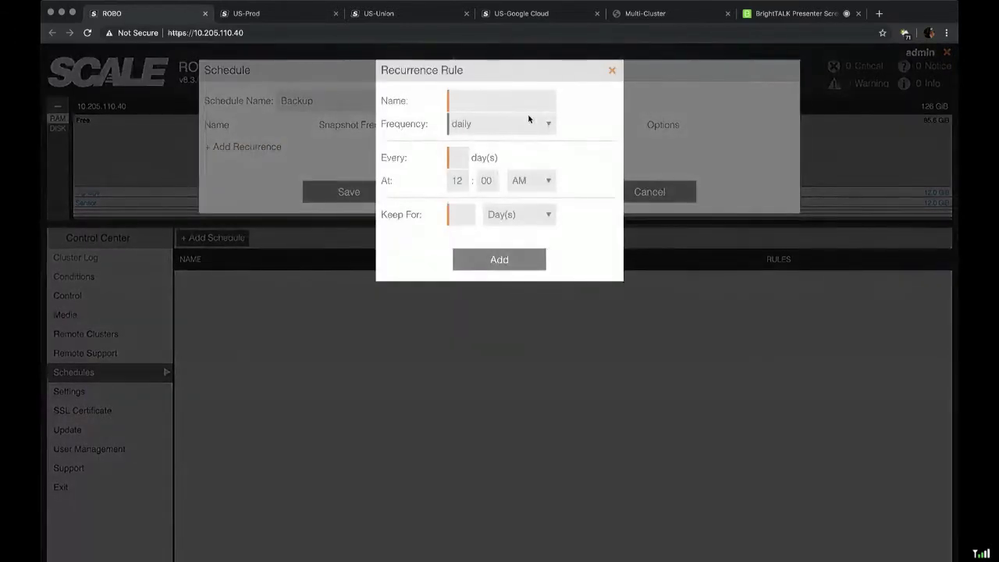
{"action": "left_click", "coordinate": [478, 100]}
{"action": "left_click", "coordinate": [477, 101]}
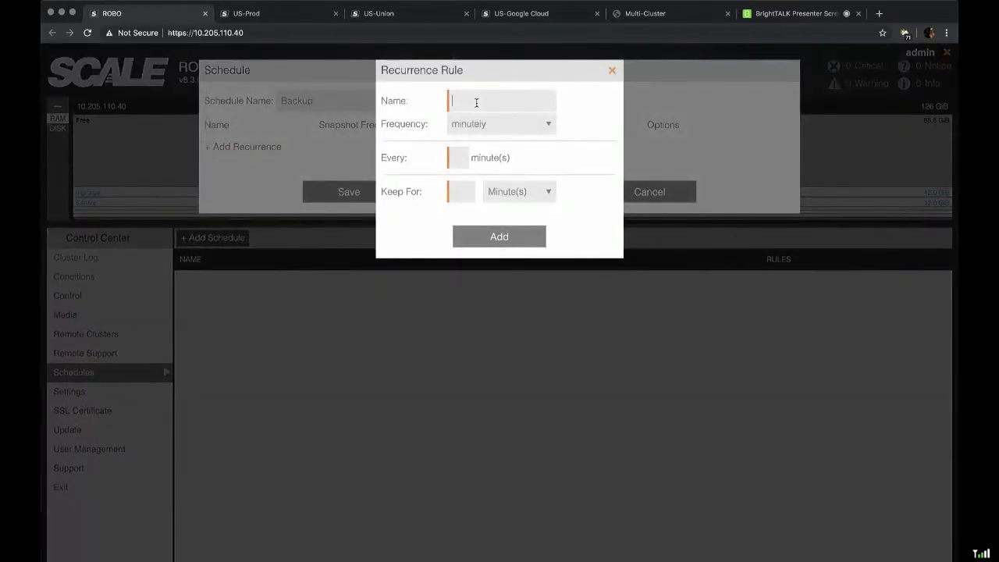
{"action": "type", "text": "15"}
{"action": "left_click", "coordinate": [461, 157]}
{"action": "type", "text": "1"}
{"action": "left_click", "coordinate": [551, 193]}
{"action": "left_click", "coordinate": [541, 207]}
{"action": "left_click", "coordinate": [462, 191]}
{"action": "type", "text": "1"}
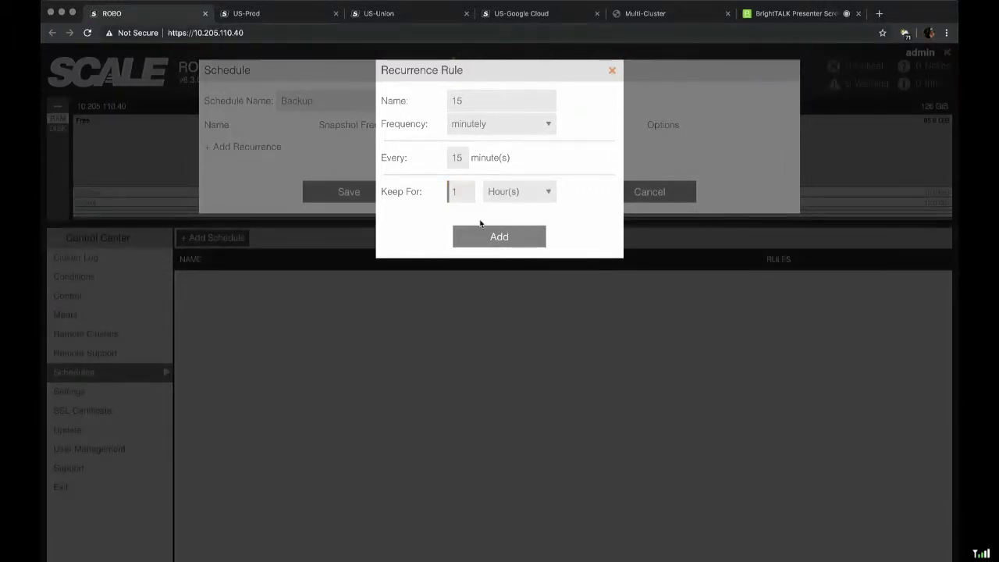
{"action": "left_click", "coordinate": [488, 236]}
Add an hourly recurrence rule named Hour, running every 1 hour and kept for 24 hours.
{"action": "left_click", "coordinate": [252, 172]}
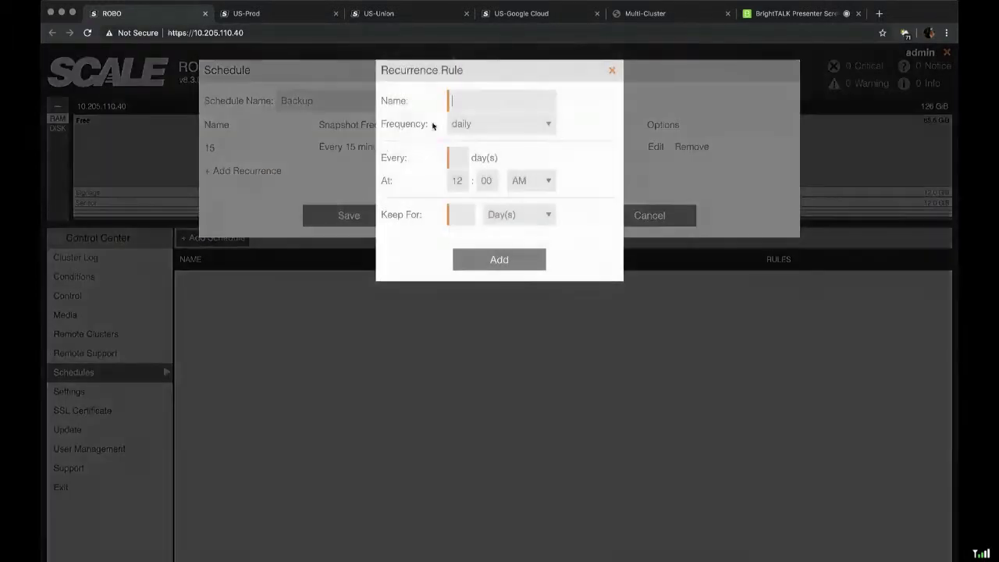
{"action": "left_click", "coordinate": [492, 109]}
{"action": "left_click", "coordinate": [478, 102]}
{"action": "type", "text": "Hour"}
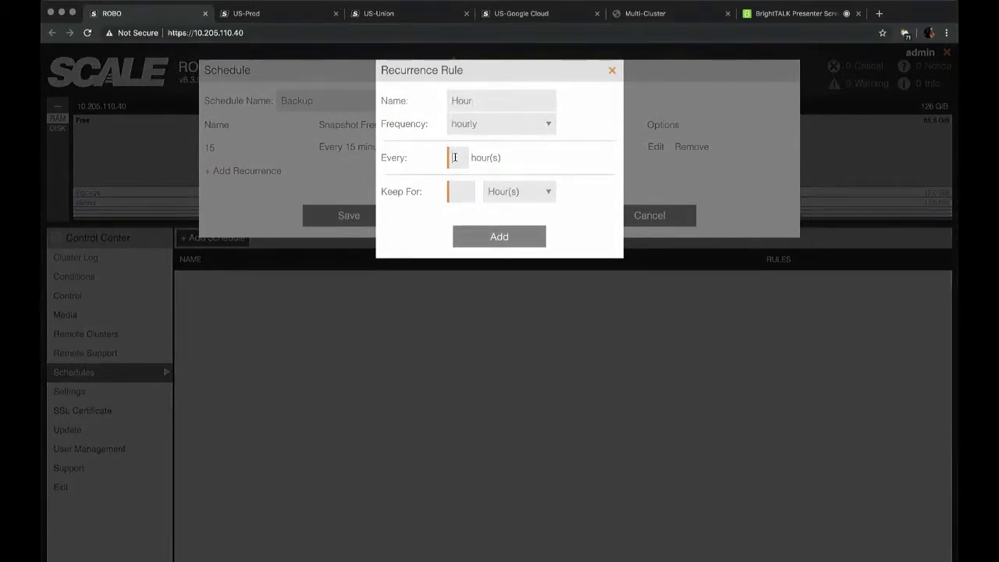
{"action": "left_click", "coordinate": [456, 158]}
{"action": "type", "text": "24"}
{"action": "left_click", "coordinate": [489, 235]}
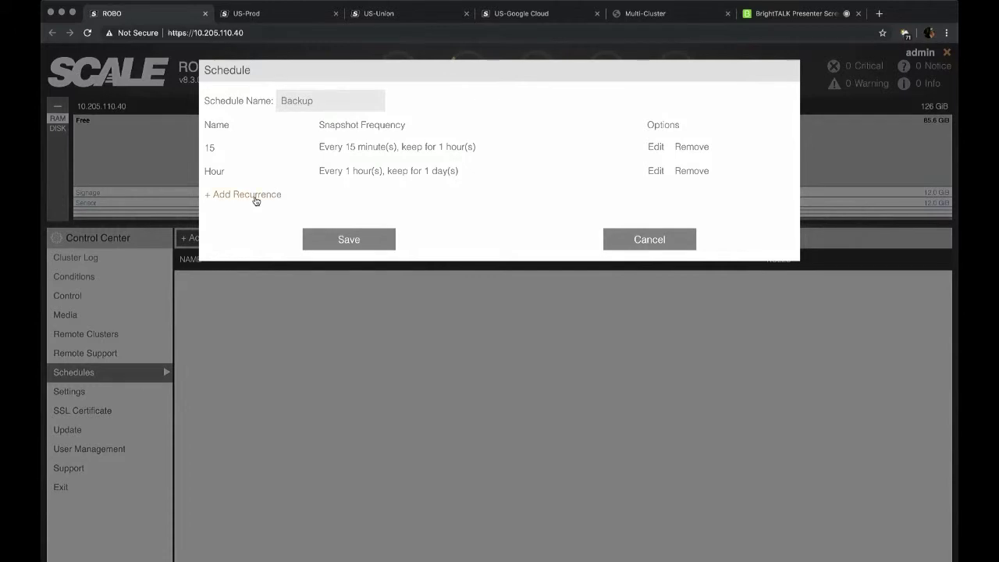
Add a daily recurrence rule named Day, running every 1 day at 12:00 AM and kept for 7 days, and save the schedule.
{"action": "left_click", "coordinate": [250, 195]}
{"action": "type", "text": "Da"}
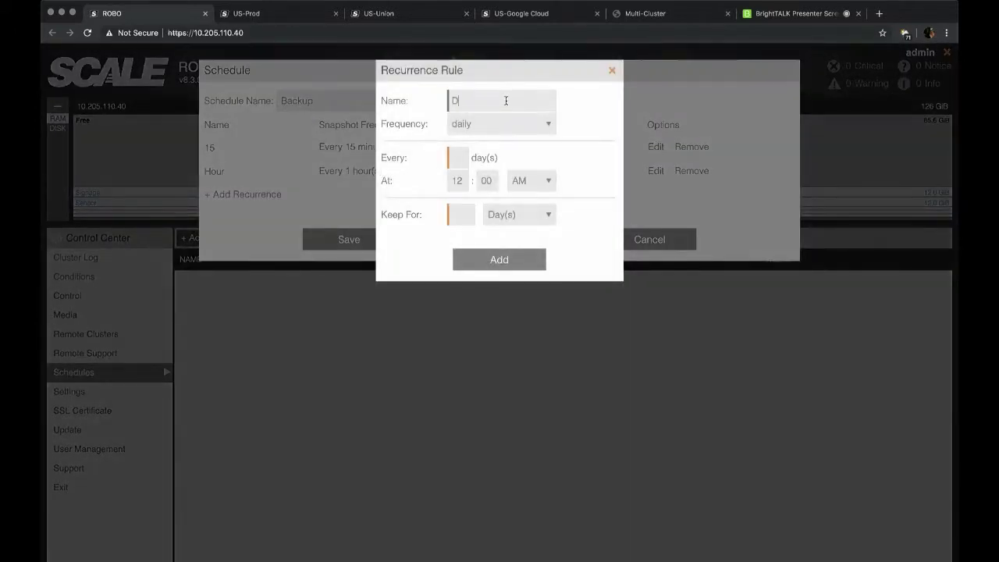
{"action": "left_click", "coordinate": [459, 157]}
{"action": "type", "text": "1"}
{"action": "left_click", "coordinate": [464, 216]}
{"action": "type", "text": "7"}
{"action": "left_click", "coordinate": [502, 261]}
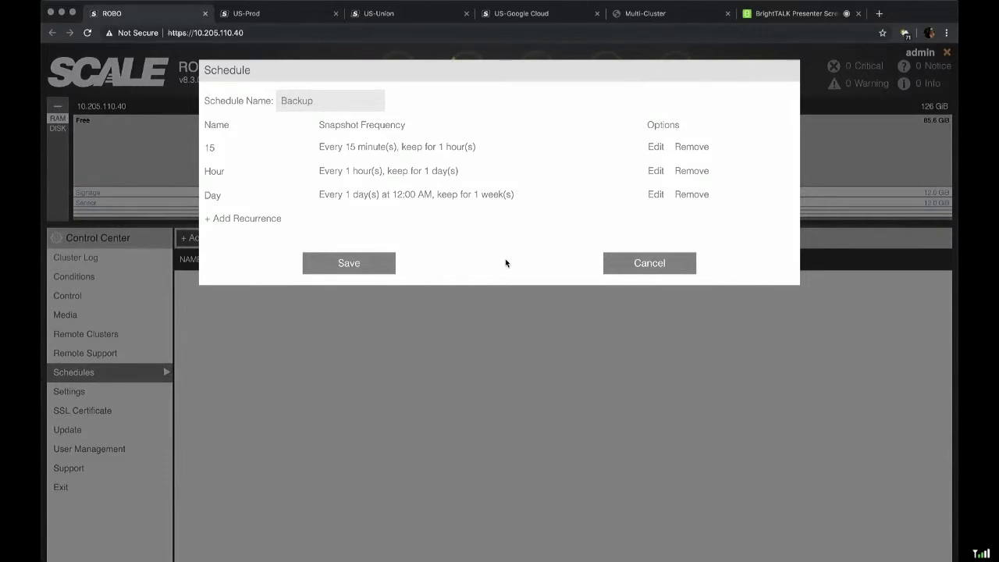
{"action": "left_click", "coordinate": [366, 269]}
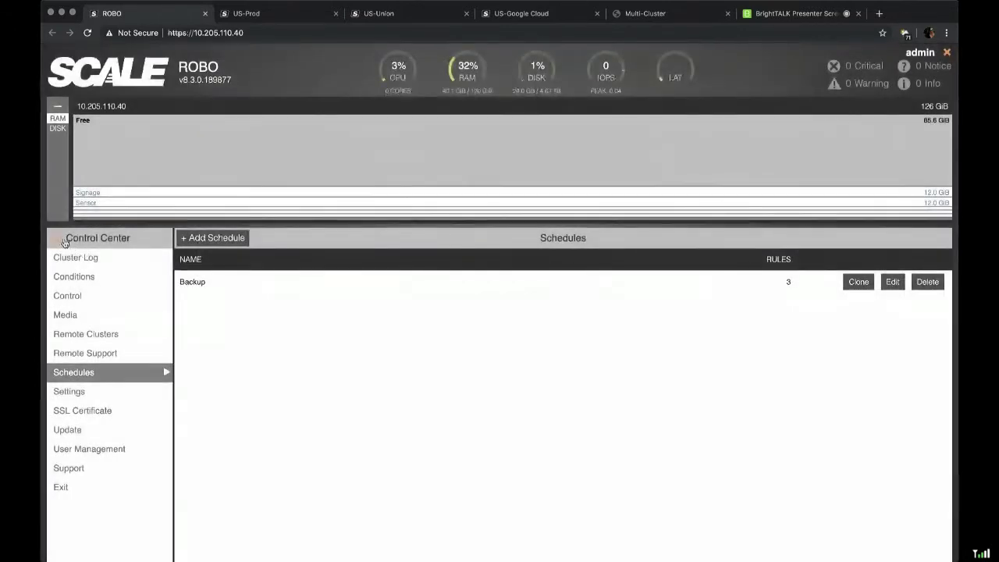
Return to the virtual machines and assign the Backup snapshot schedule to CustomerLoyalty.
{"action": "left_click", "coordinate": [56, 239]}
{"action": "left_click", "coordinate": [172, 345]}
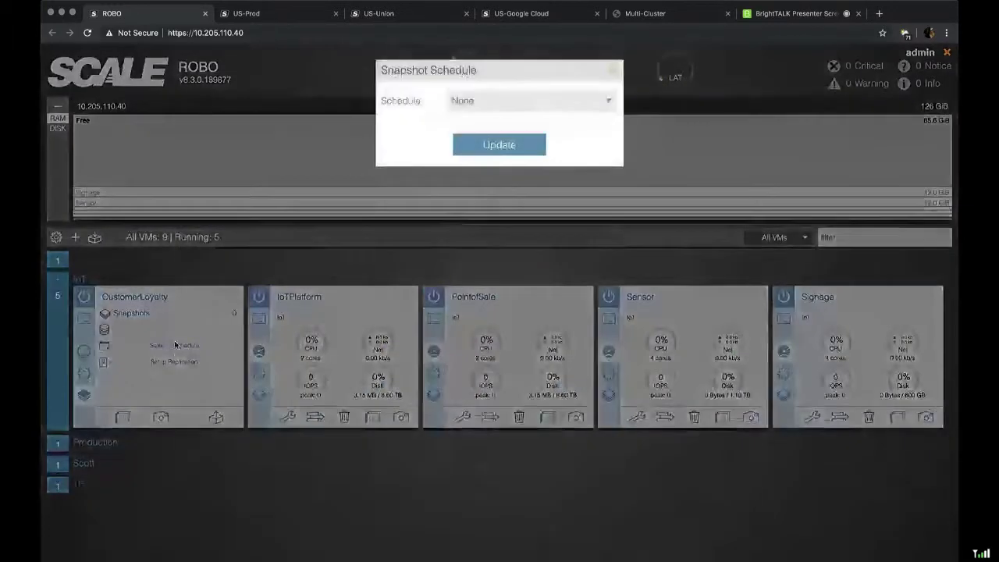
{"action": "left_click", "coordinate": [475, 101]}
{"action": "left_click", "coordinate": [477, 115]}
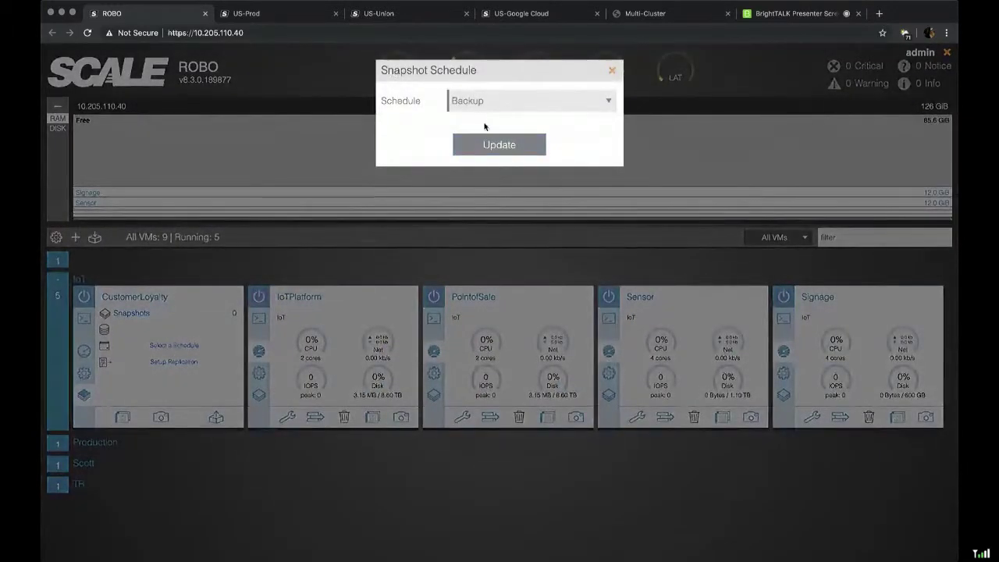
{"action": "left_click", "coordinate": [495, 144]}
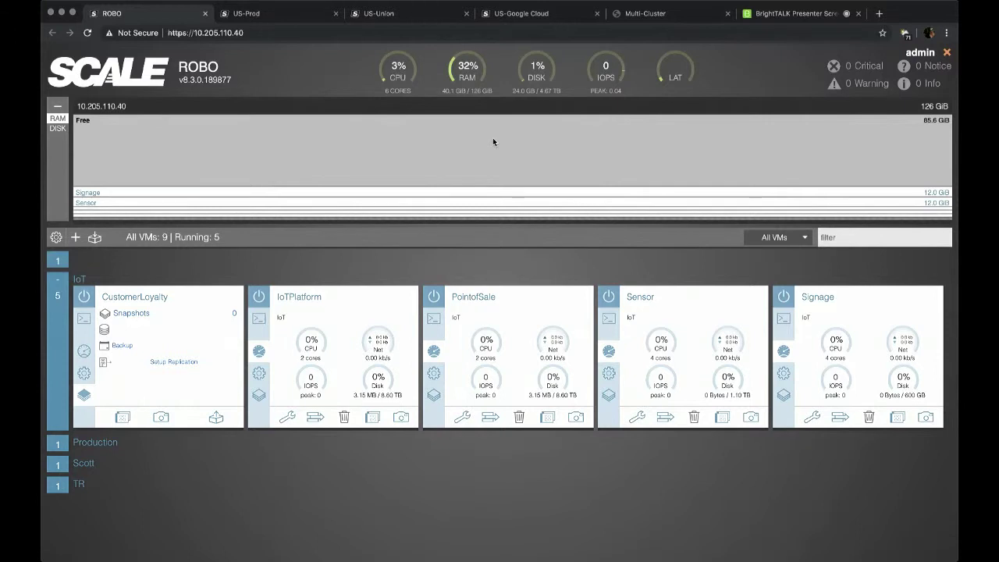
Set up replication of the CustomerLoyalty virtual machine to the US-Prod target.
{"action": "left_click", "coordinate": [176, 362]}
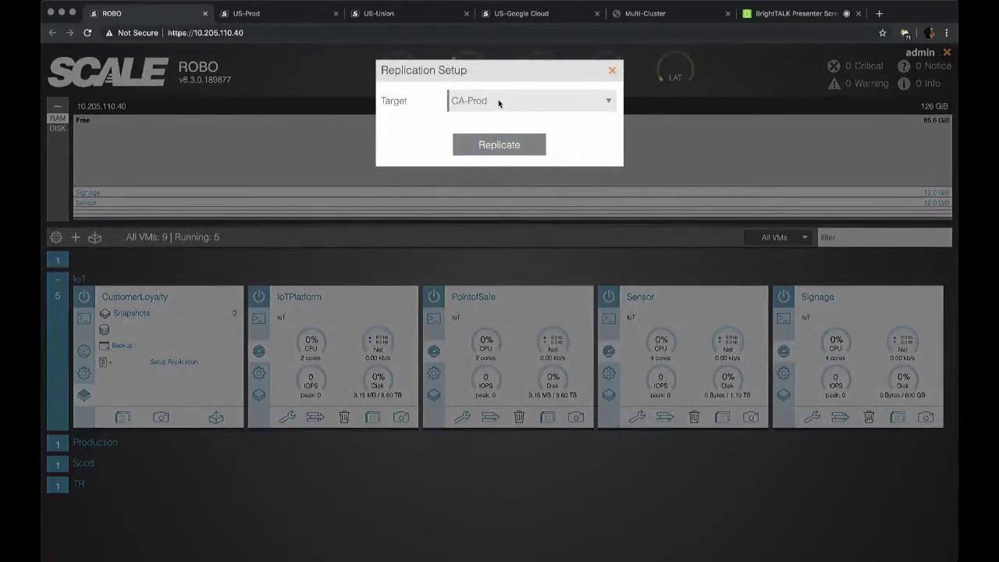
{"action": "key", "text": "Down"}
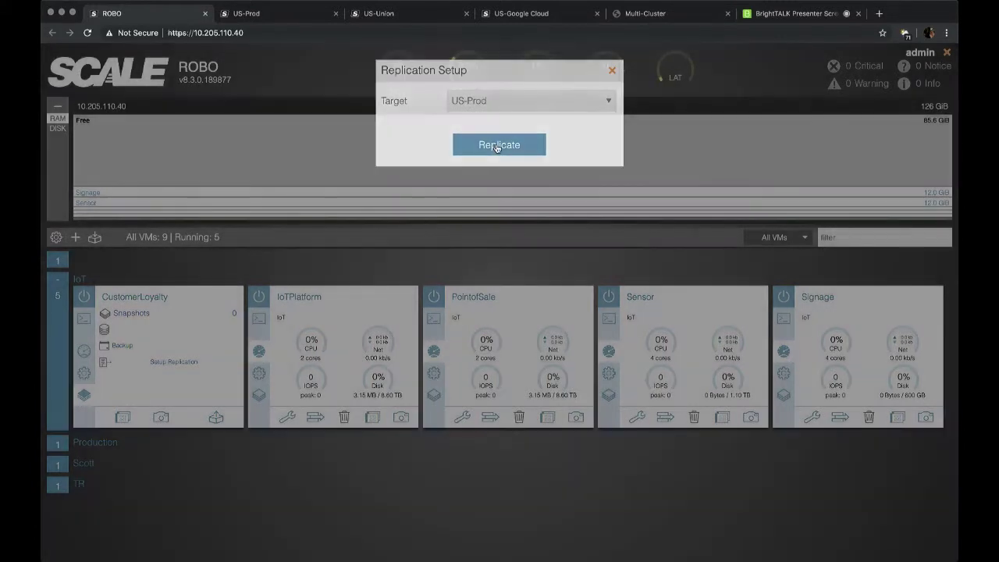
{"action": "left_click", "coordinate": [497, 146]}
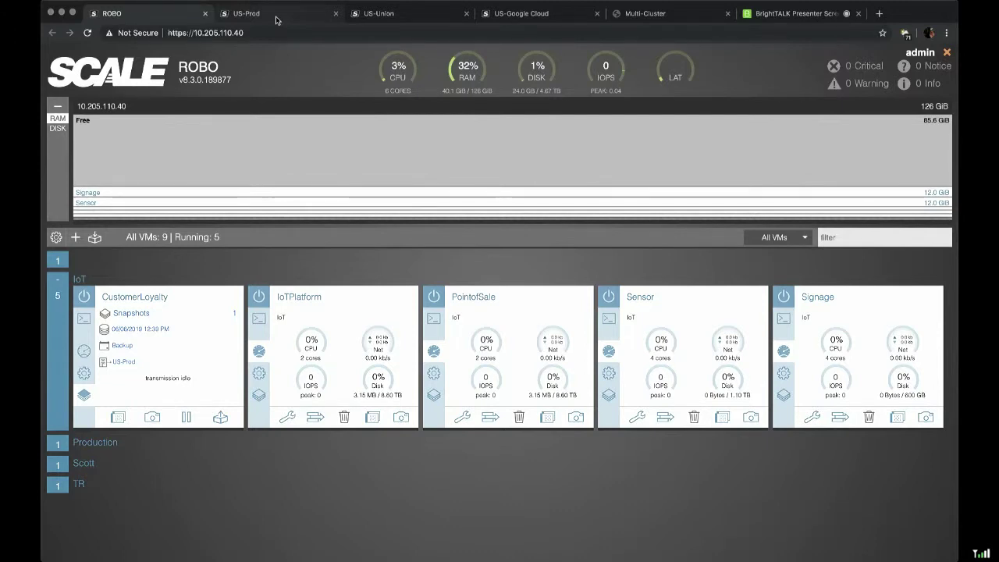
Switch to the US-Prod cluster and examine the snapshot list of the replicated CustomerLoyalty virtual machine.
{"action": "left_click", "coordinate": [276, 17]}
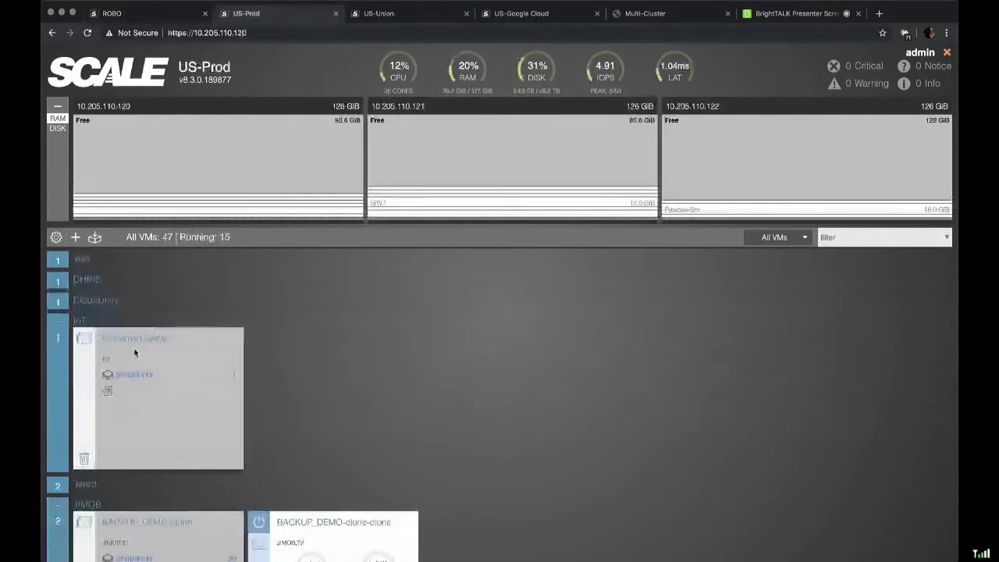
{"action": "left_click", "coordinate": [131, 374]}
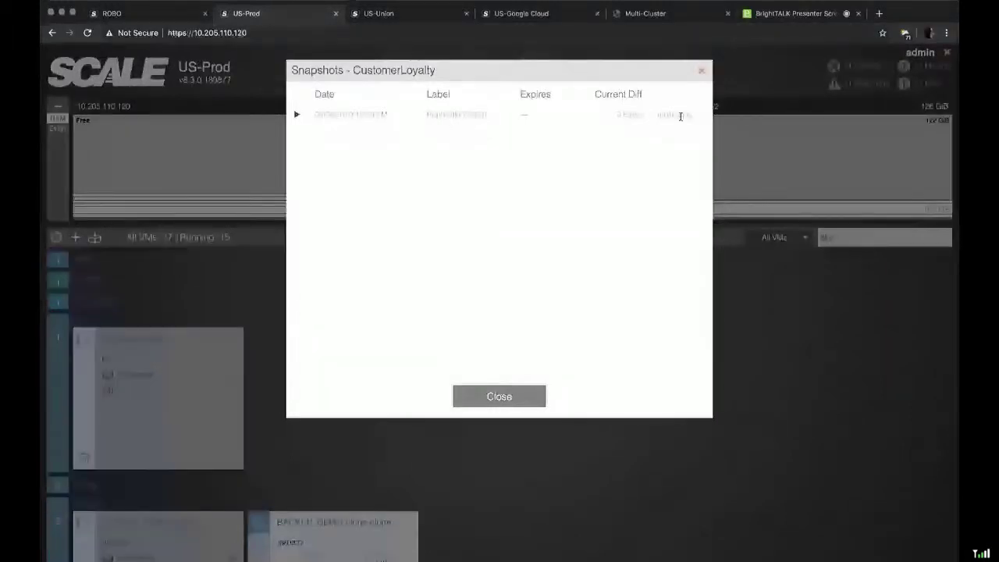
{"action": "left_click", "coordinate": [701, 71]}
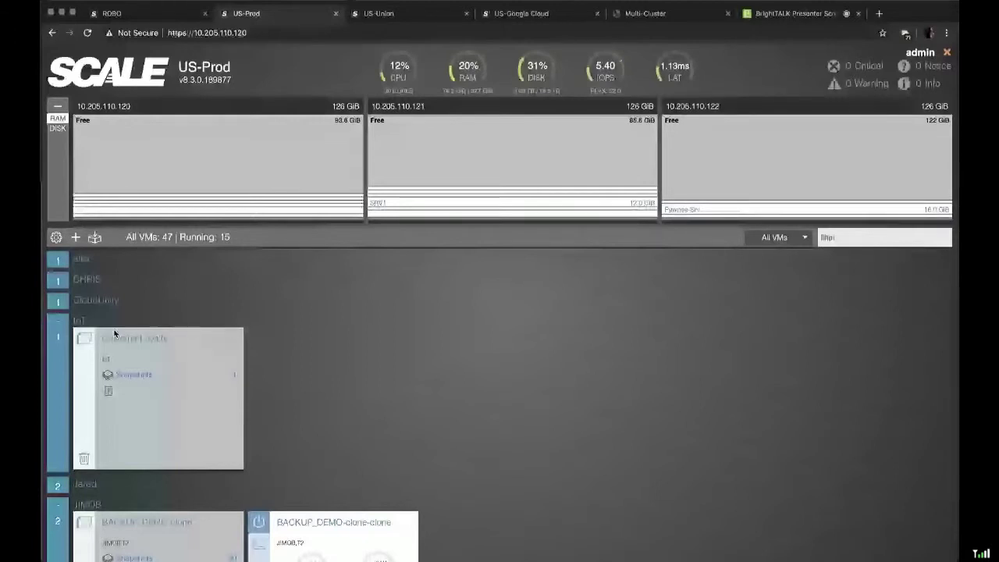
Create a virtual machine named AI on US-Prod with the IoT group tag and OS Other, booting from Windows_Server_2019.iso, and start it.
{"action": "left_click", "coordinate": [75, 236]}
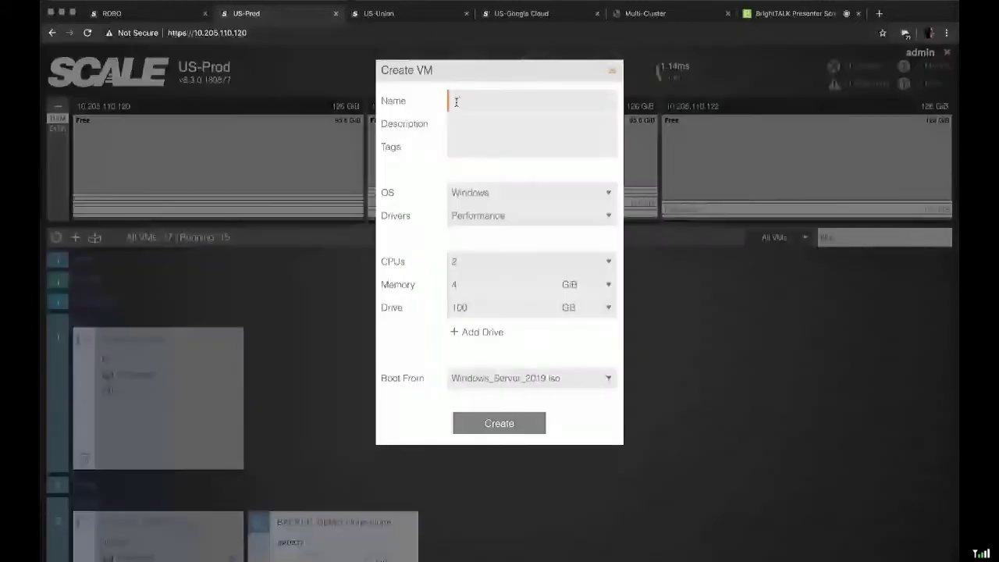
{"action": "type", "text": "4ll"}
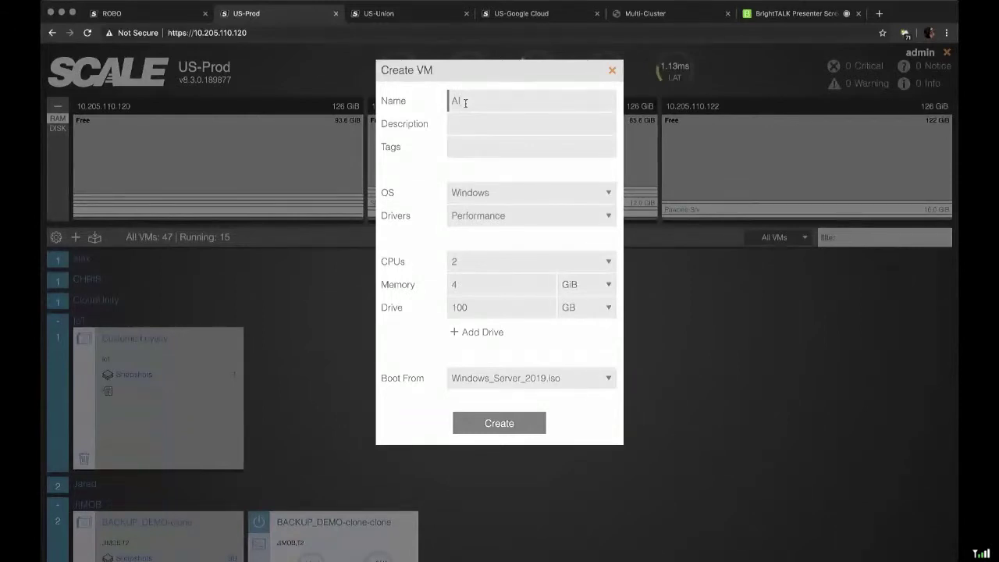
{"action": "left_click", "coordinate": [536, 192]}
{"action": "left_click", "coordinate": [533, 207]}
{"action": "left_click", "coordinate": [479, 146]}
{"action": "type", "text": "IoT"}
{"action": "left_click", "coordinate": [508, 378]}
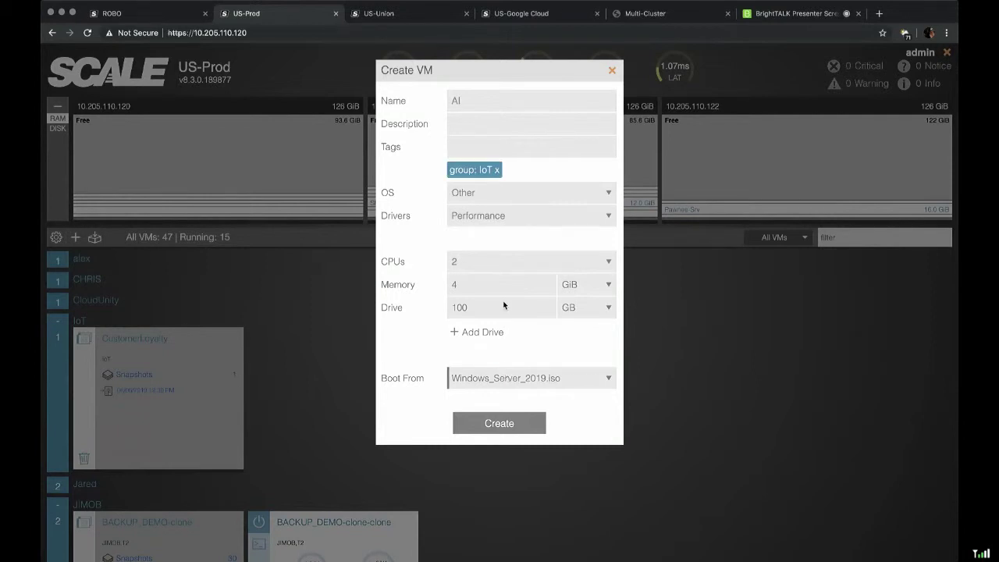
{"action": "left_click", "coordinate": [499, 422]}
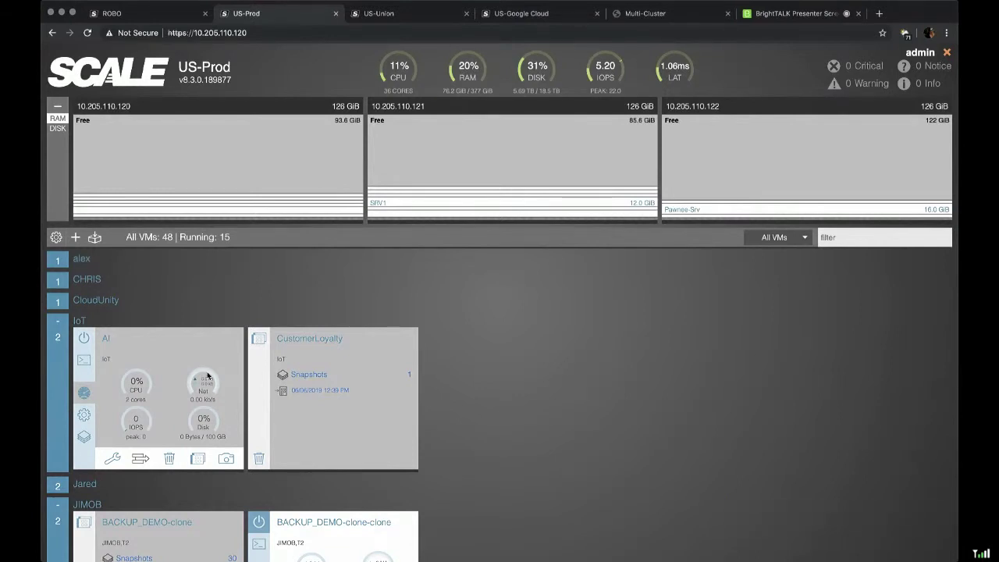
{"action": "left_click", "coordinate": [82, 338]}
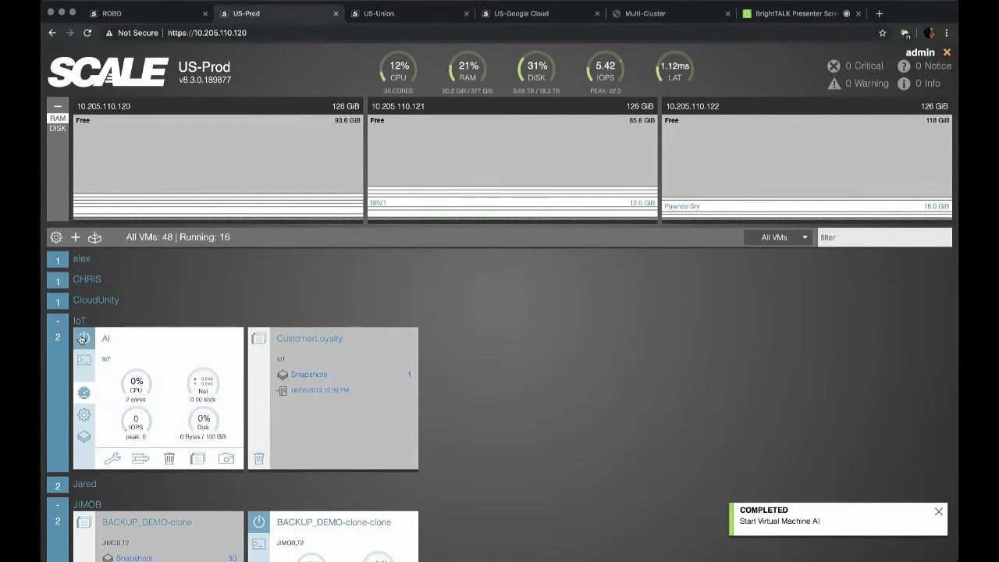
Set up replication of the AI virtual machine to the ROBO target.
{"action": "left_click", "coordinate": [84, 437]}
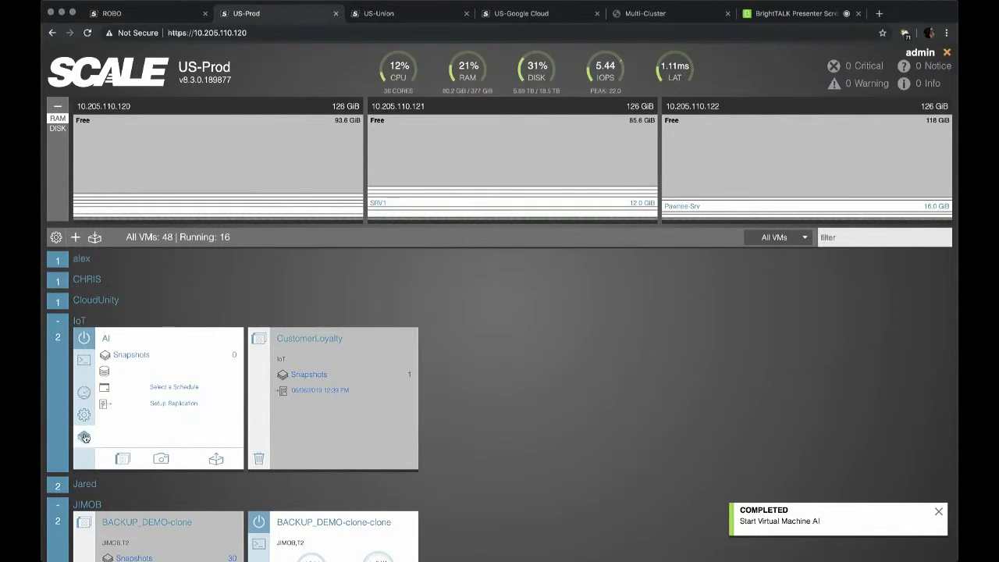
{"action": "left_click", "coordinate": [161, 403]}
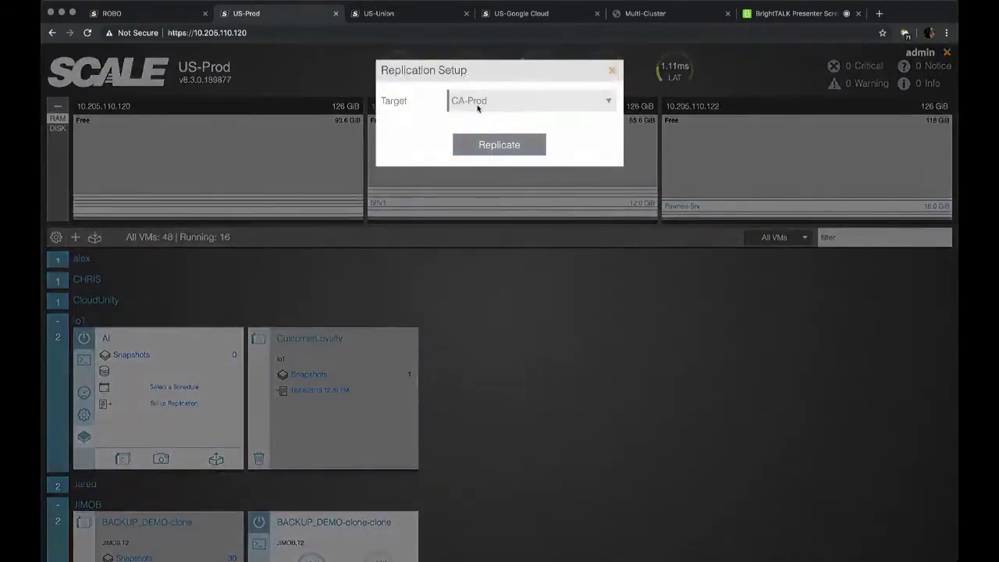
{"action": "left_click", "coordinate": [477, 101]}
{"action": "left_click", "coordinate": [477, 117]}
{"action": "left_click", "coordinate": [487, 145]}
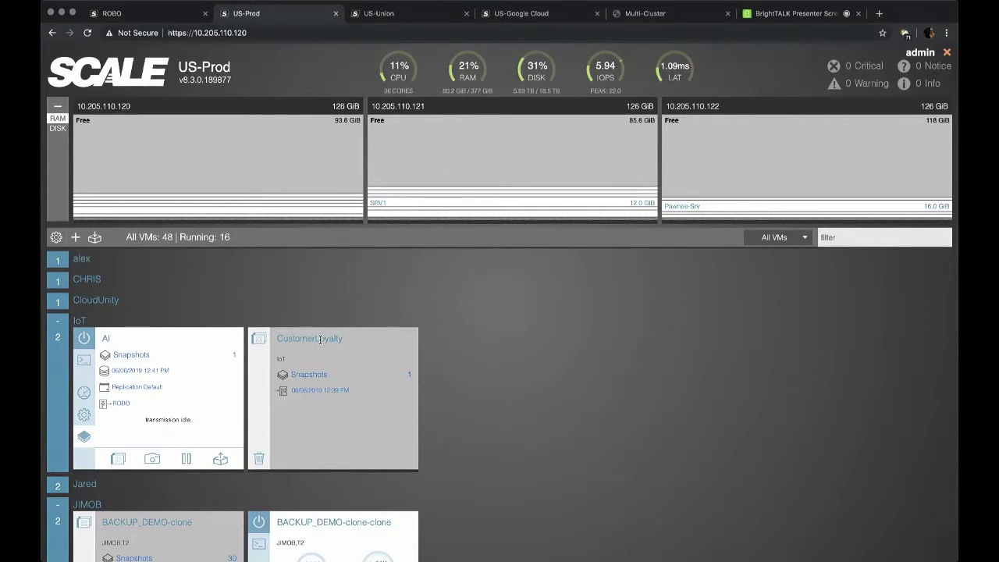
Clone the replicated CustomerLoyalty virtual machine as CustomerLoyalty-clone in the IoT group and start the clone.
{"action": "left_click", "coordinate": [257, 341]}
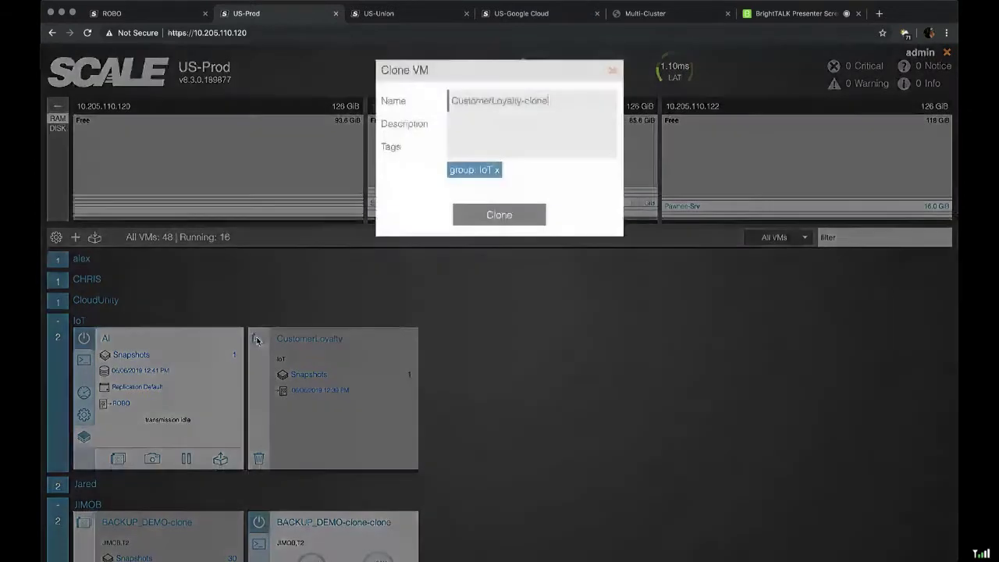
{"action": "left_click", "coordinate": [499, 216]}
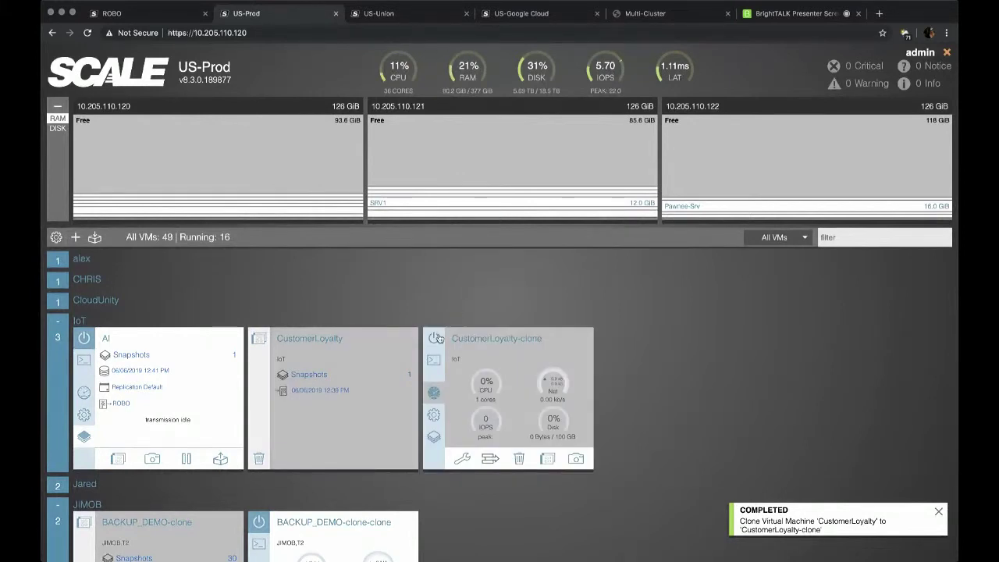
{"action": "left_click", "coordinate": [435, 338]}
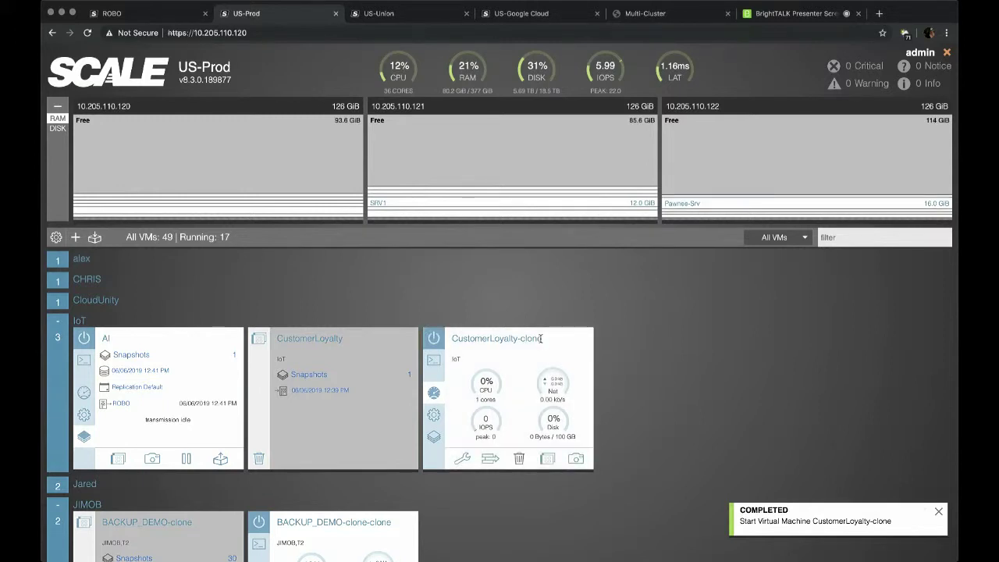
Set the HEAT Priority of CustomerLoyalty-clone's 100 GB drive to 10 and update the drive.
{"action": "left_click", "coordinate": [434, 416]}
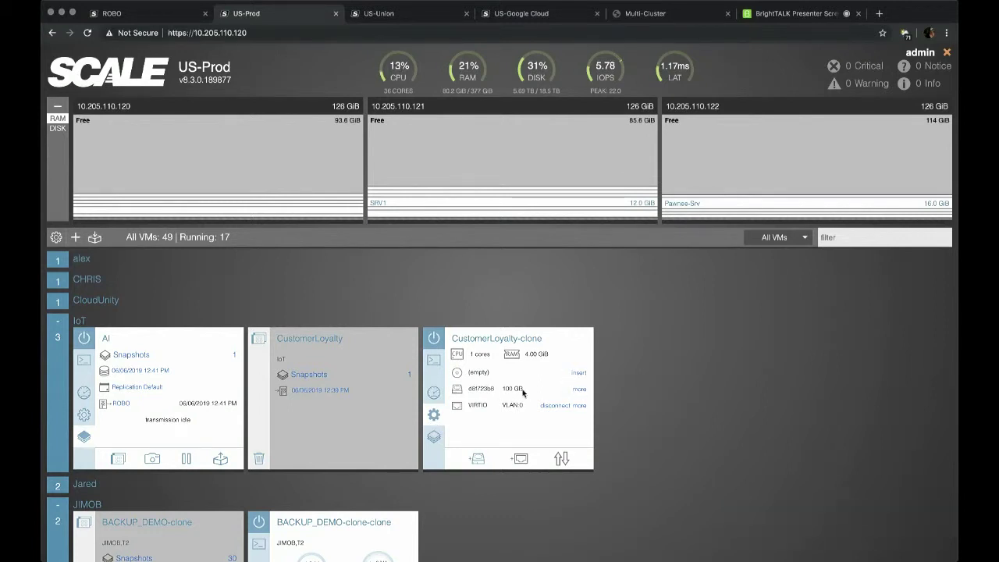
{"action": "left_click", "coordinate": [578, 390]}
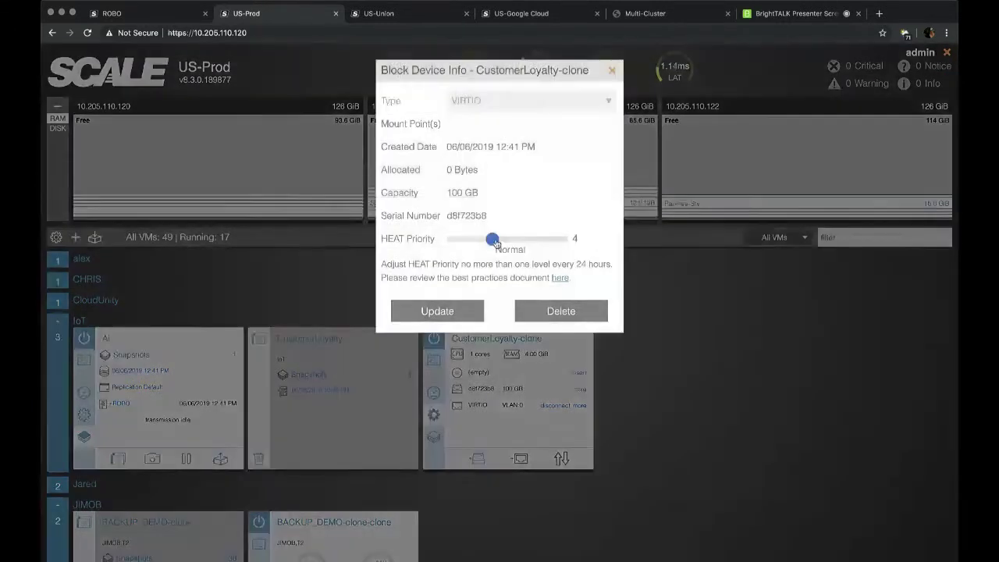
{"action": "left_click_drag", "start_coordinate": [492, 241], "coordinate": [550, 248]}
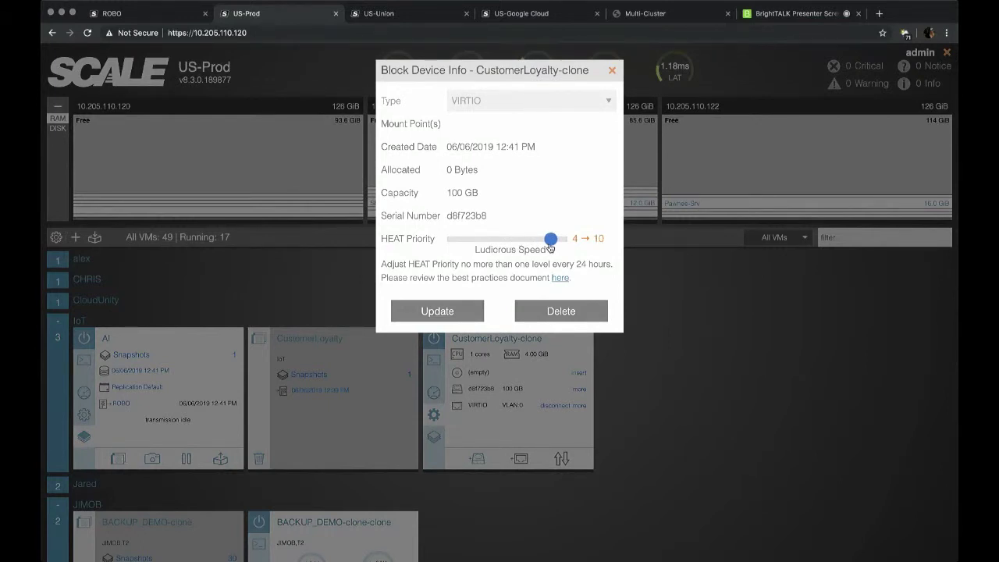
{"action": "left_click", "coordinate": [451, 309]}
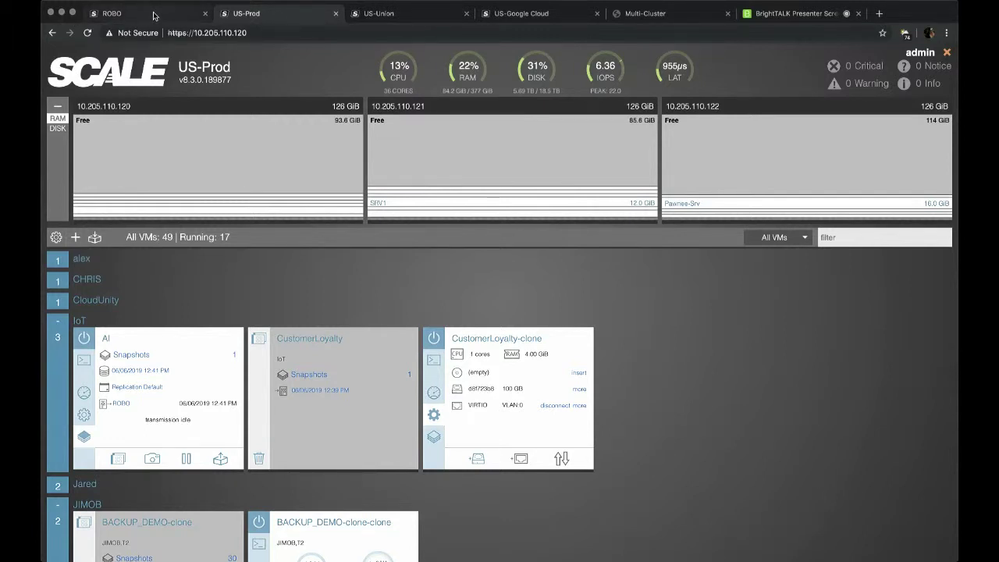
Switch to the Multi-Cluster view, sort the clusters by Name and review their status and resource usage.
{"action": "left_click", "coordinate": [669, 16]}
{"action": "left_click", "coordinate": [665, 160]}
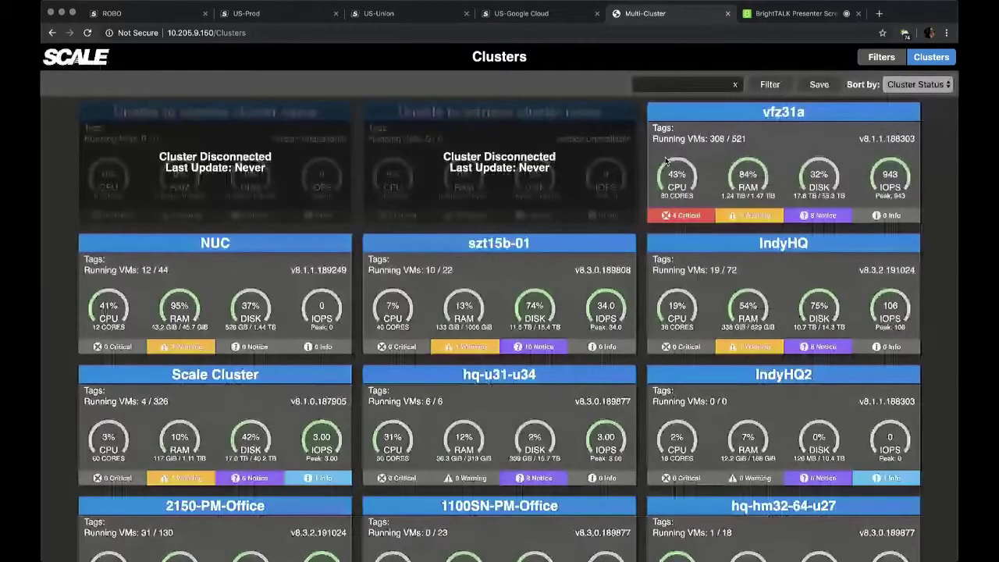
{"action": "scroll", "coordinate": [666, 160], "scroll_direction": "down", "scroll_amount": 1}
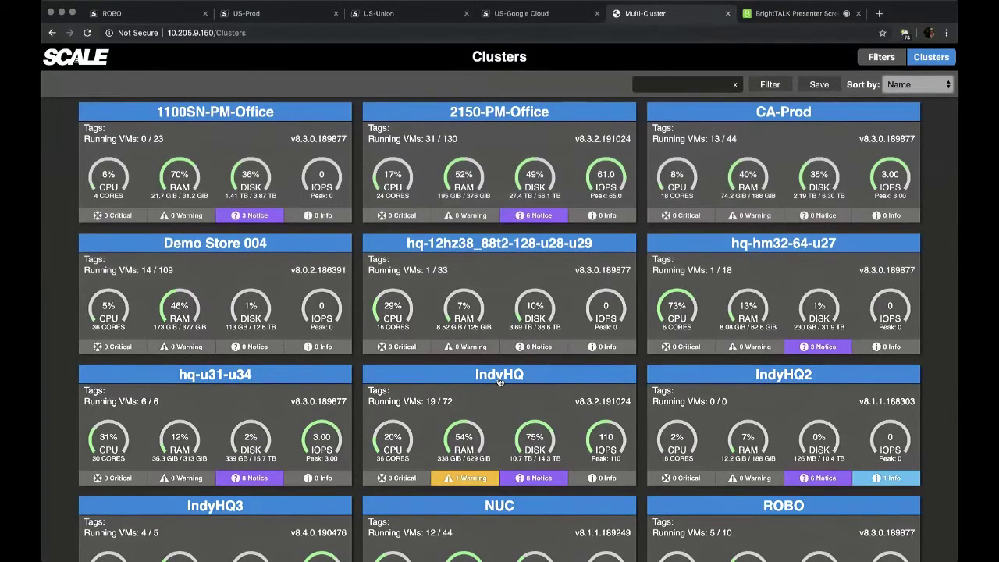
{"action": "scroll", "coordinate": [500, 381], "scroll_direction": "down", "scroll_amount": 3}
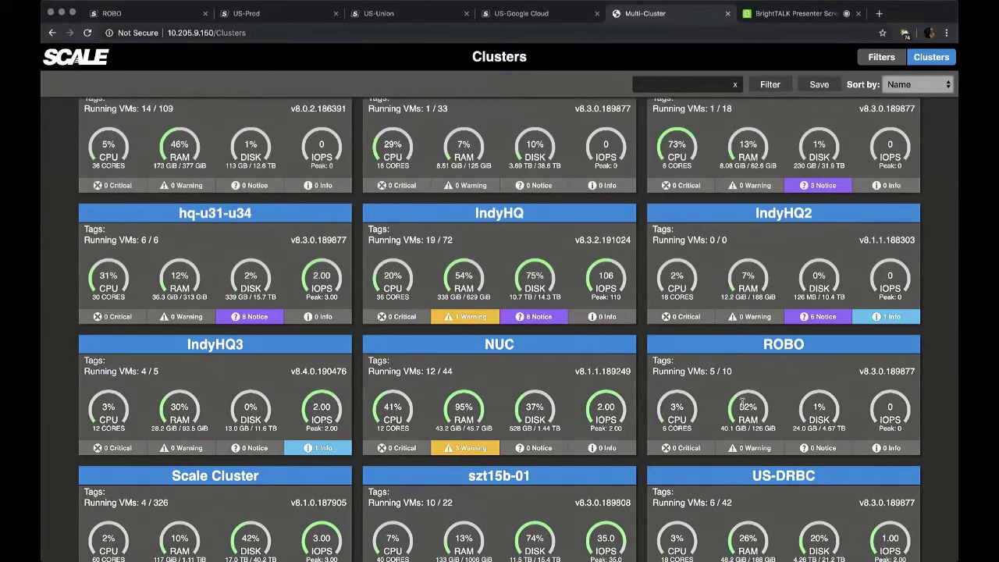
{"action": "scroll", "coordinate": [743, 404], "scroll_direction": "up", "scroll_amount": 4}
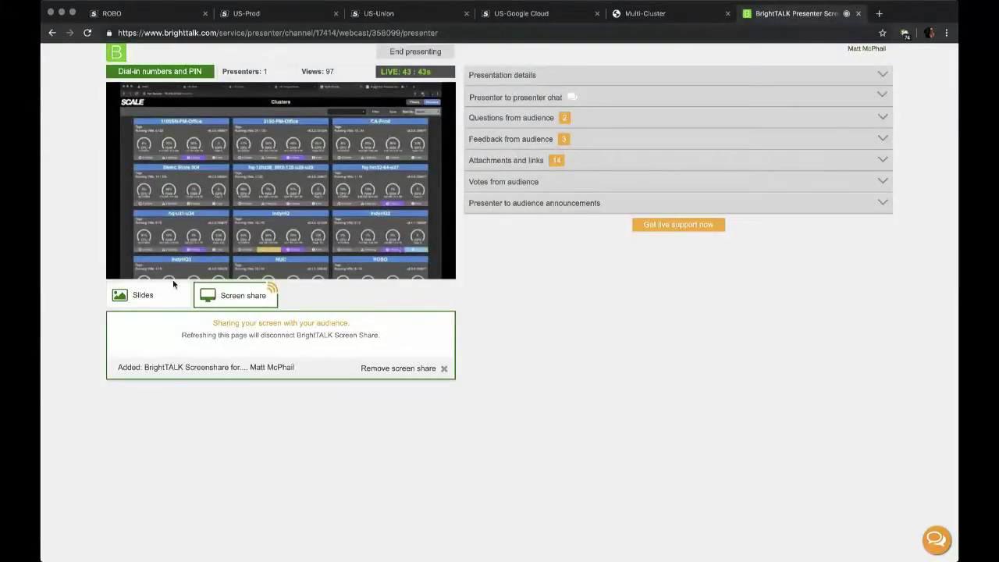
Switch the BrightTALK webcast from screen share to the slides and advance to the Summary slide.
{"action": "left_click", "coordinate": [133, 295]}
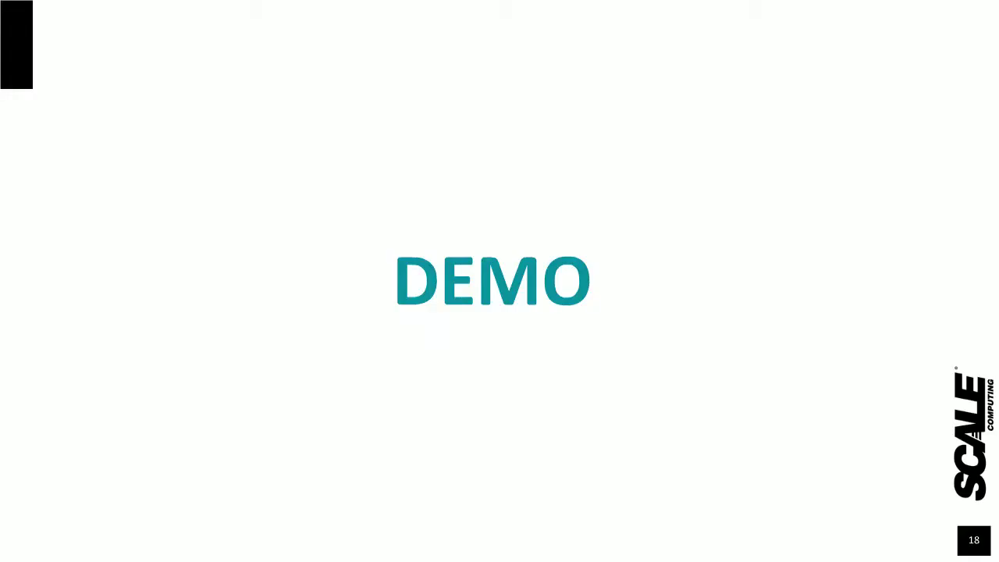
{"action": "key", "text": "Right"}
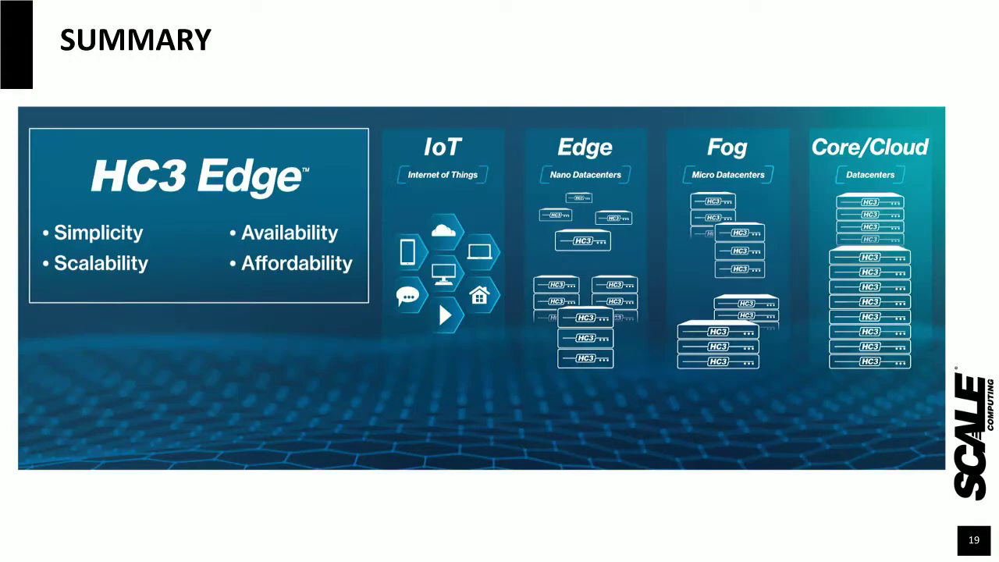